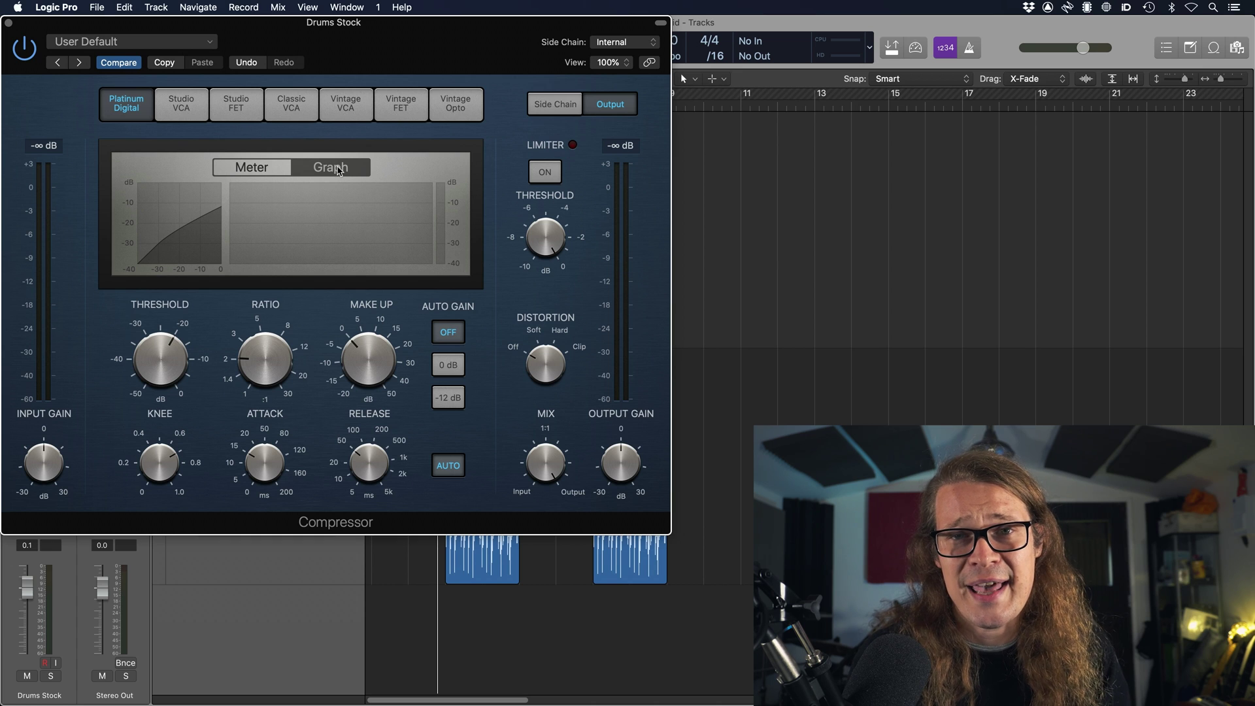
Step: Play the drums and audition the stock Compressor models in order, from Platinum Digital through Studio VCA and Studio FET to Vintage Opto
key("space")
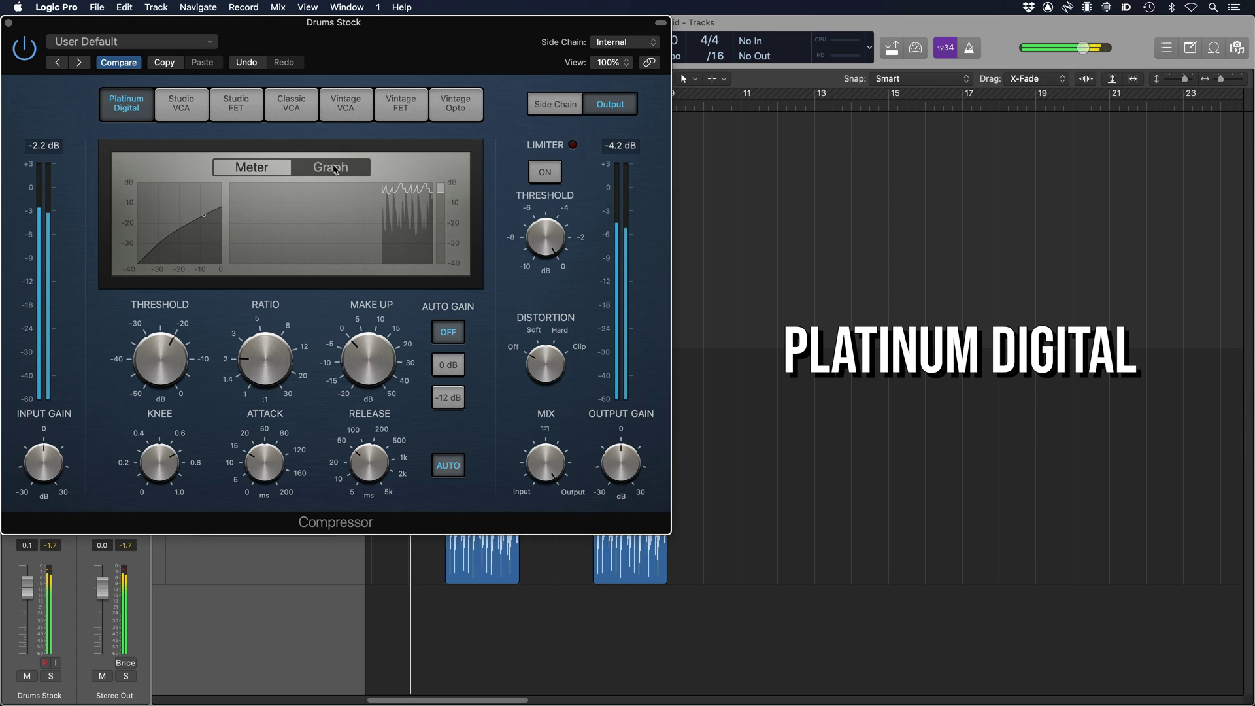
left_click(190, 112)
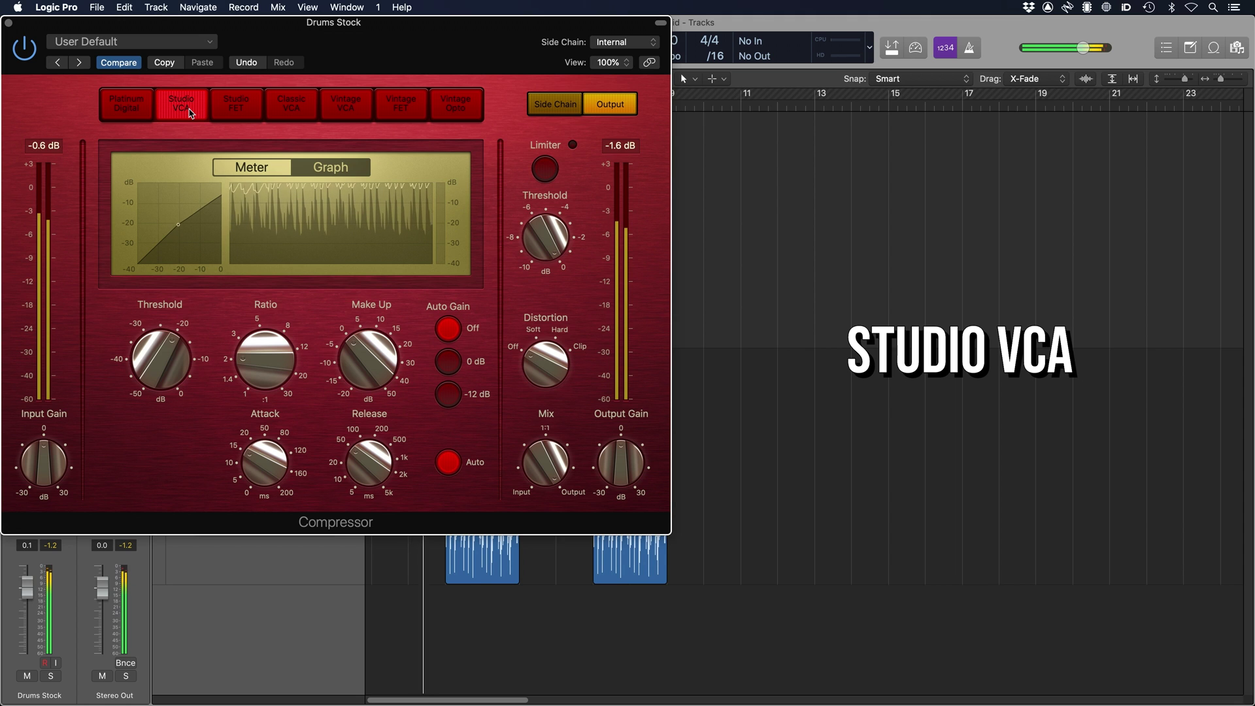
left_click(238, 113)
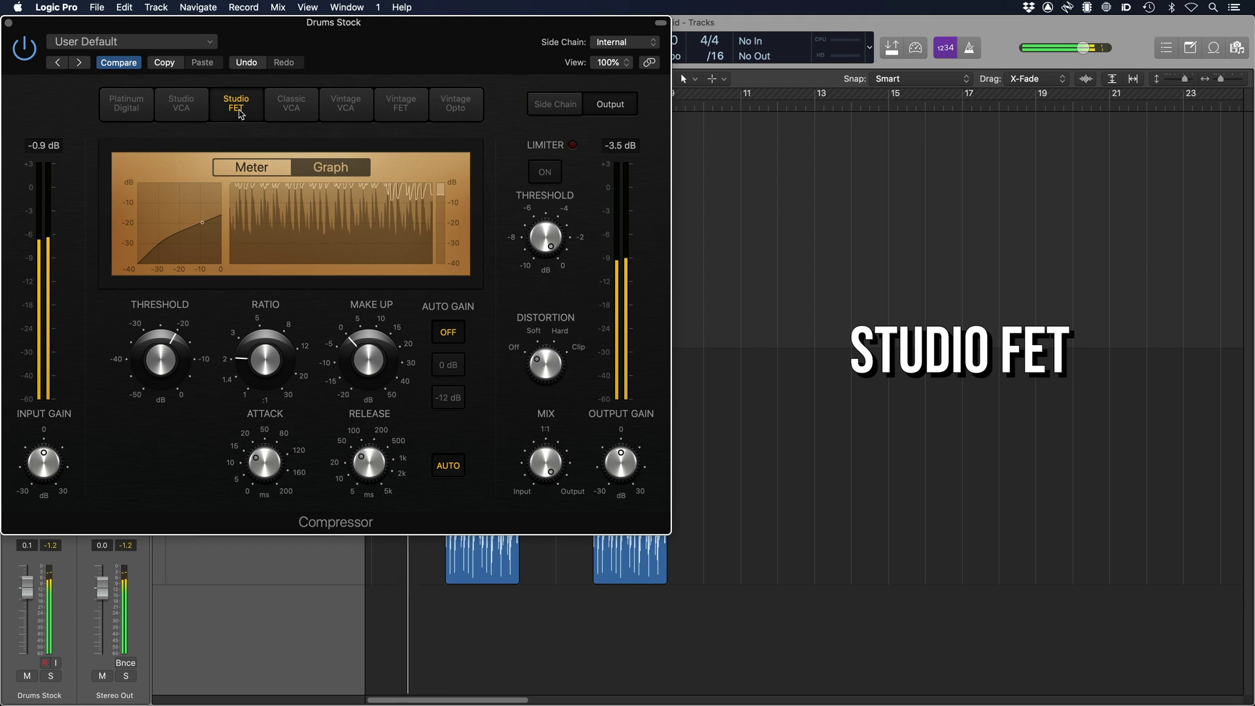
left_click(293, 112)
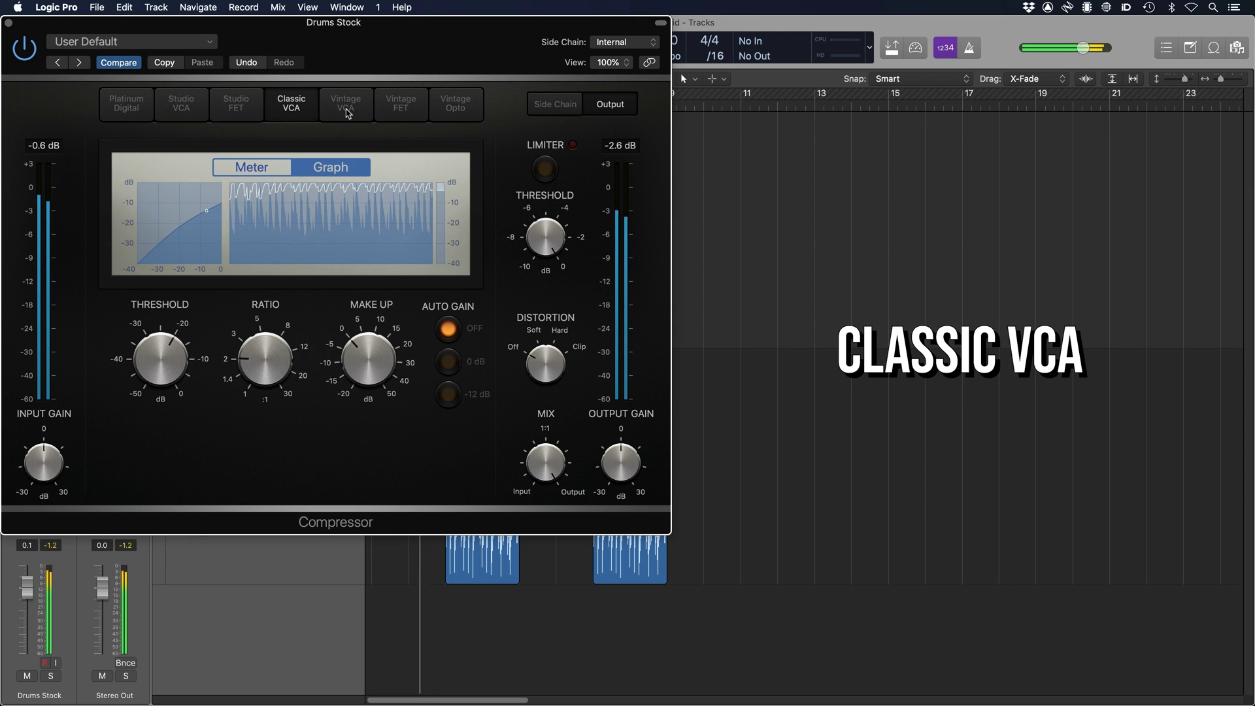
left_click(347, 108)
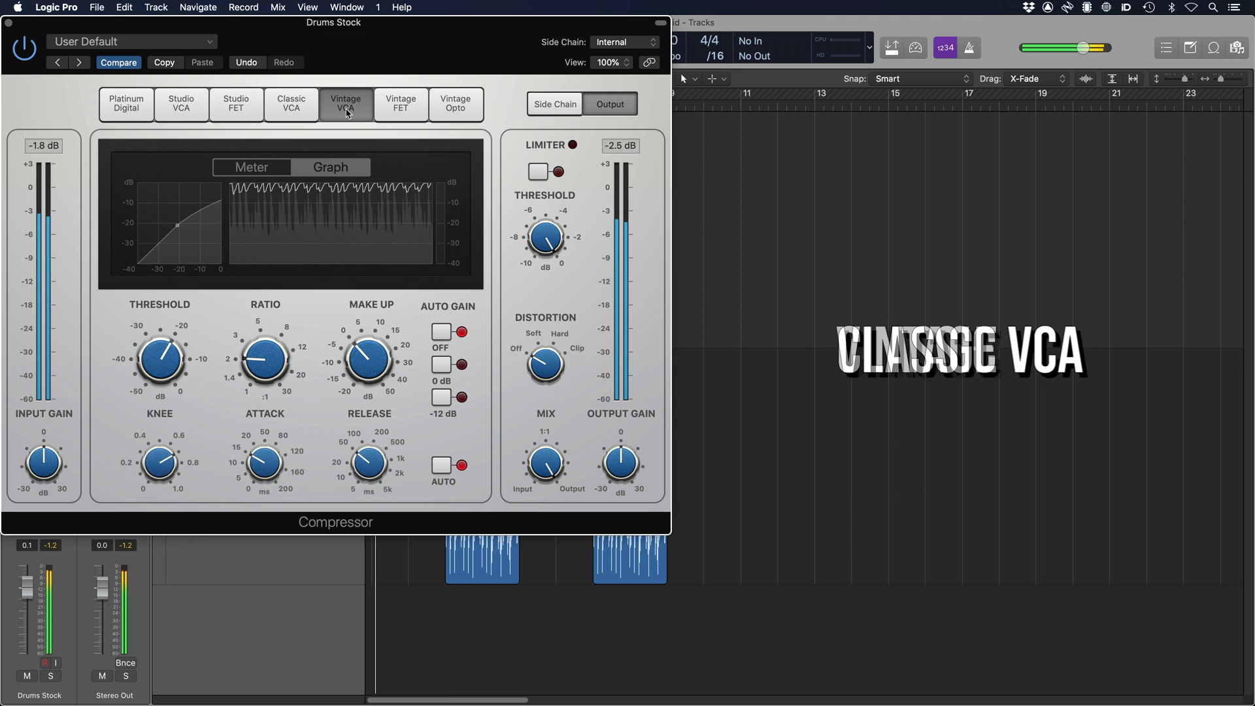
left_click(401, 108)
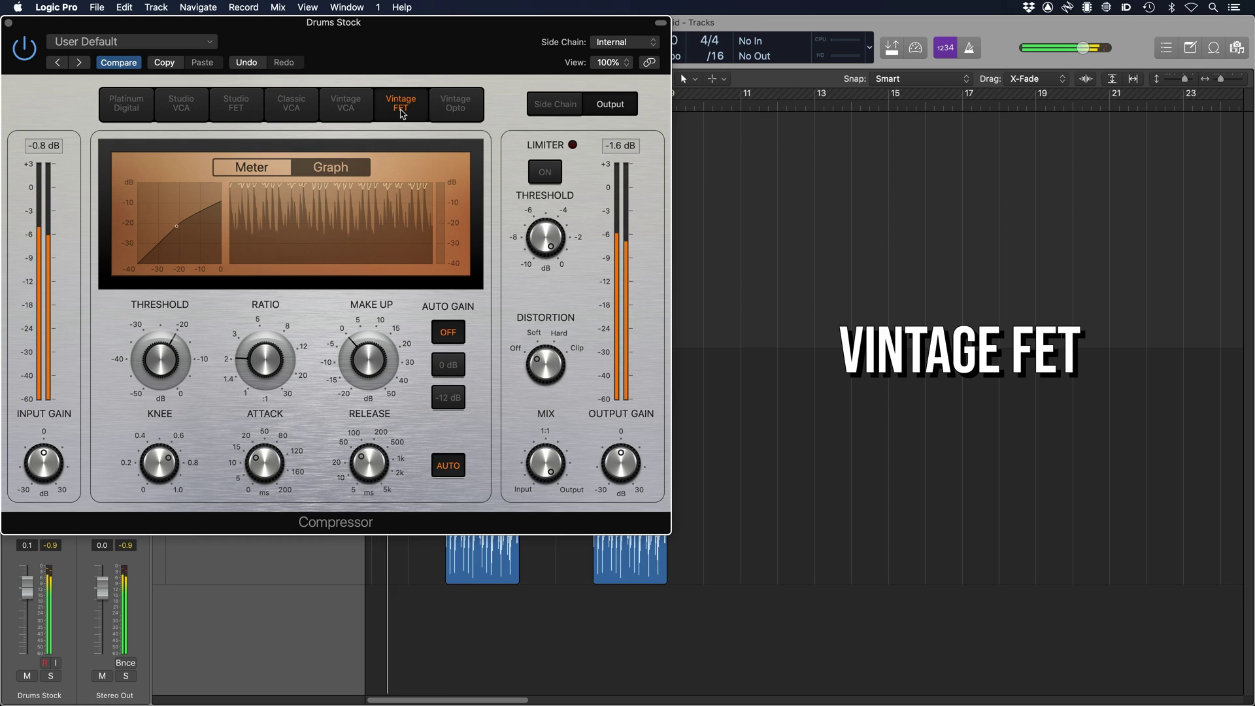
left_click(456, 109)
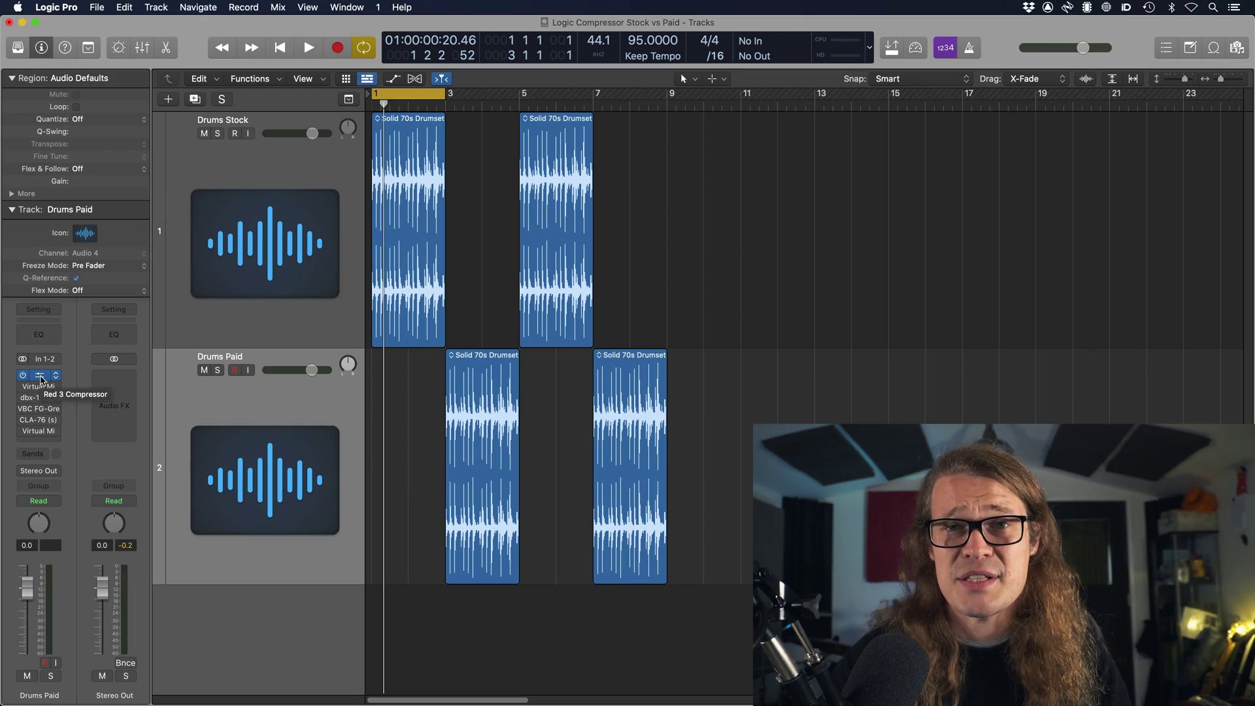
Step: Open the Red 3 Compressor on the Drums Paid track, view the first Virtual Mix Rack's FG-116, and close the rack
left_click(41, 377)
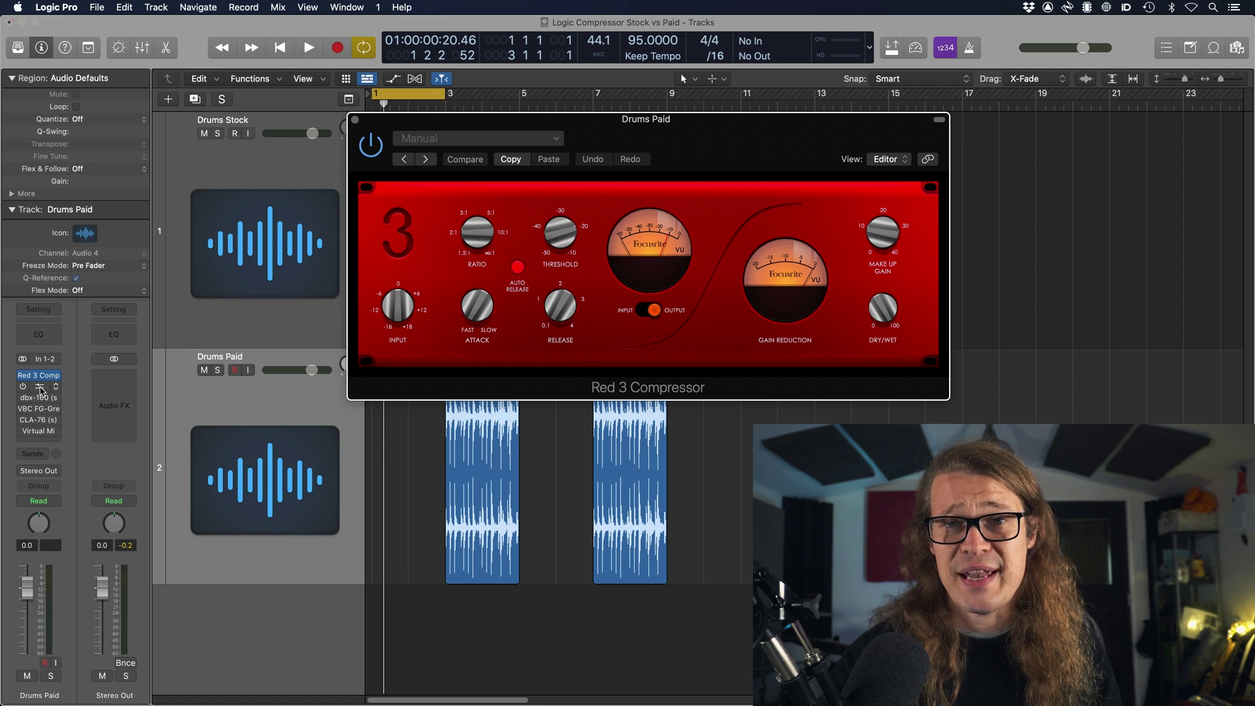
left_click(38, 387)
left_click_drag(696, 169, 579, 19)
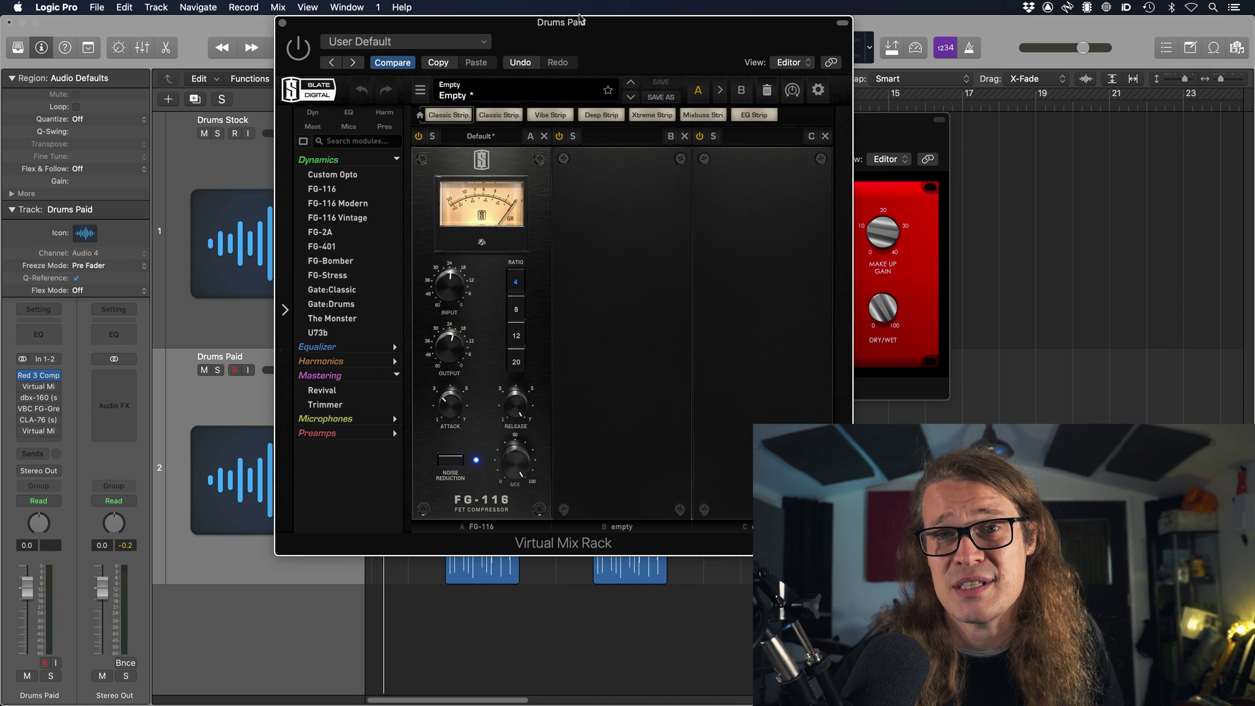
left_click(283, 22)
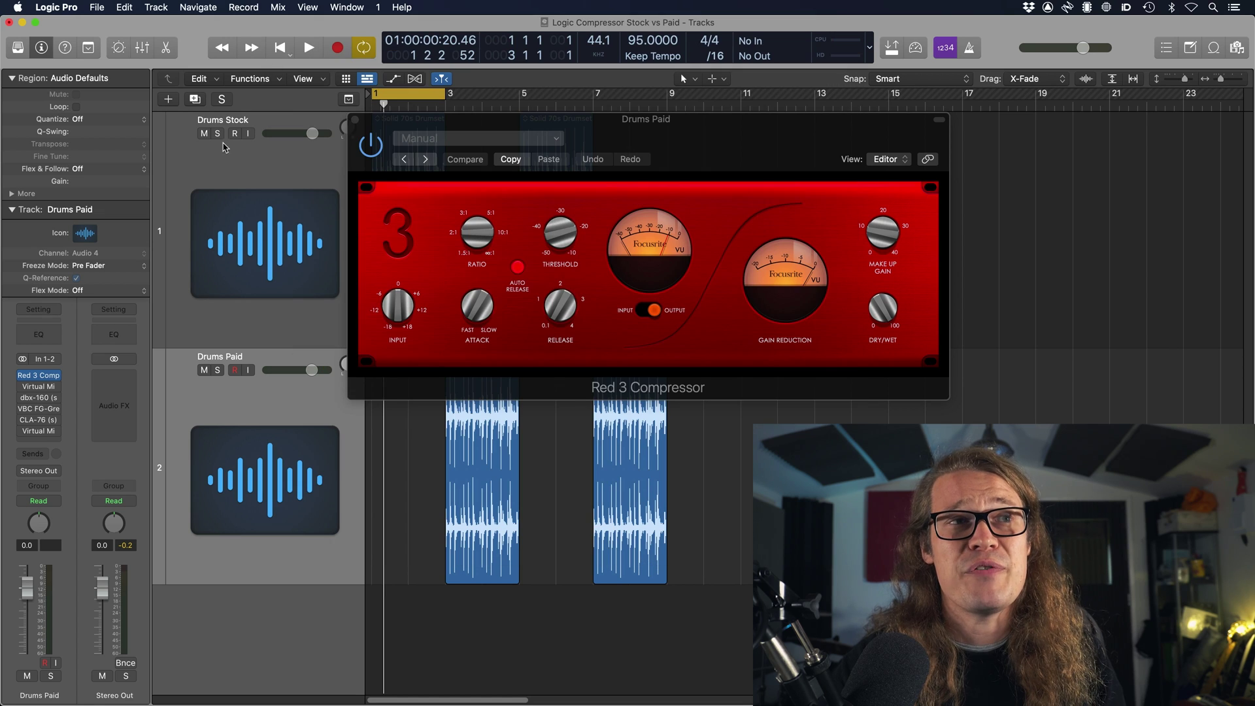
Step: View the dbx-160 compressor on the Drums Paid track, expand and collapse its extra controls, and close it
left_click(39, 397)
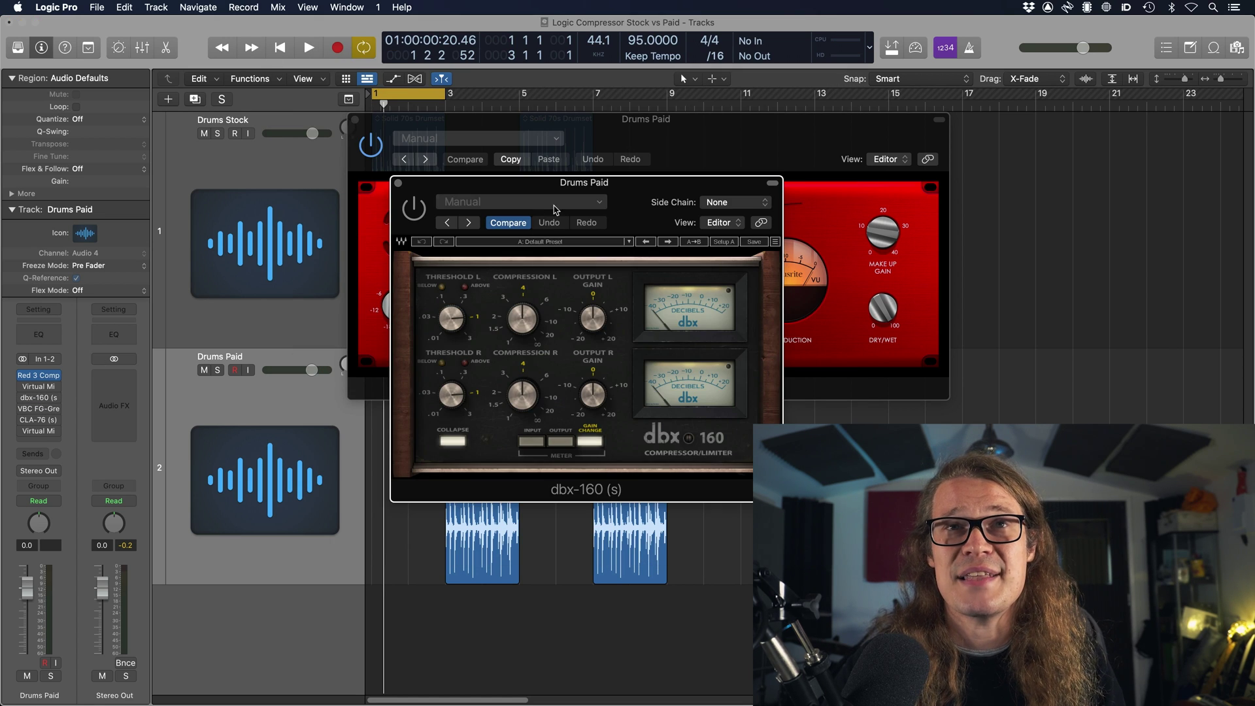
left_click_drag(575, 190, 562, 71)
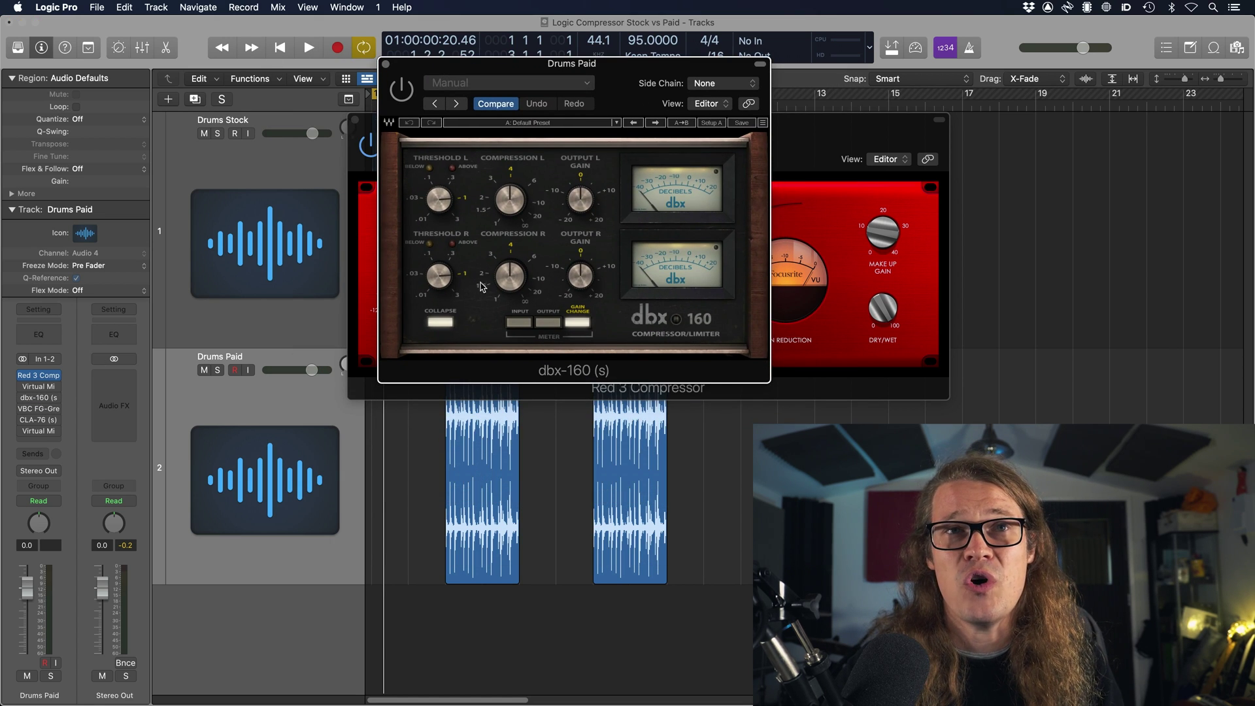
left_click(452, 323)
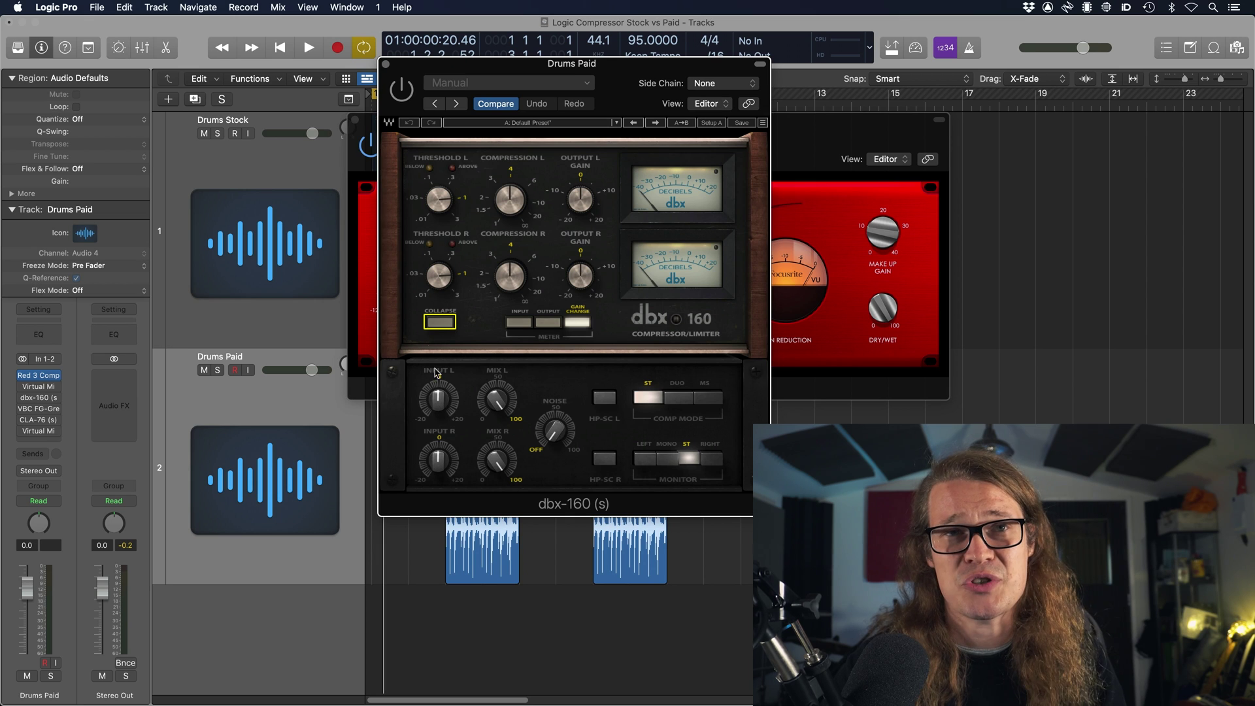
left_click(440, 323)
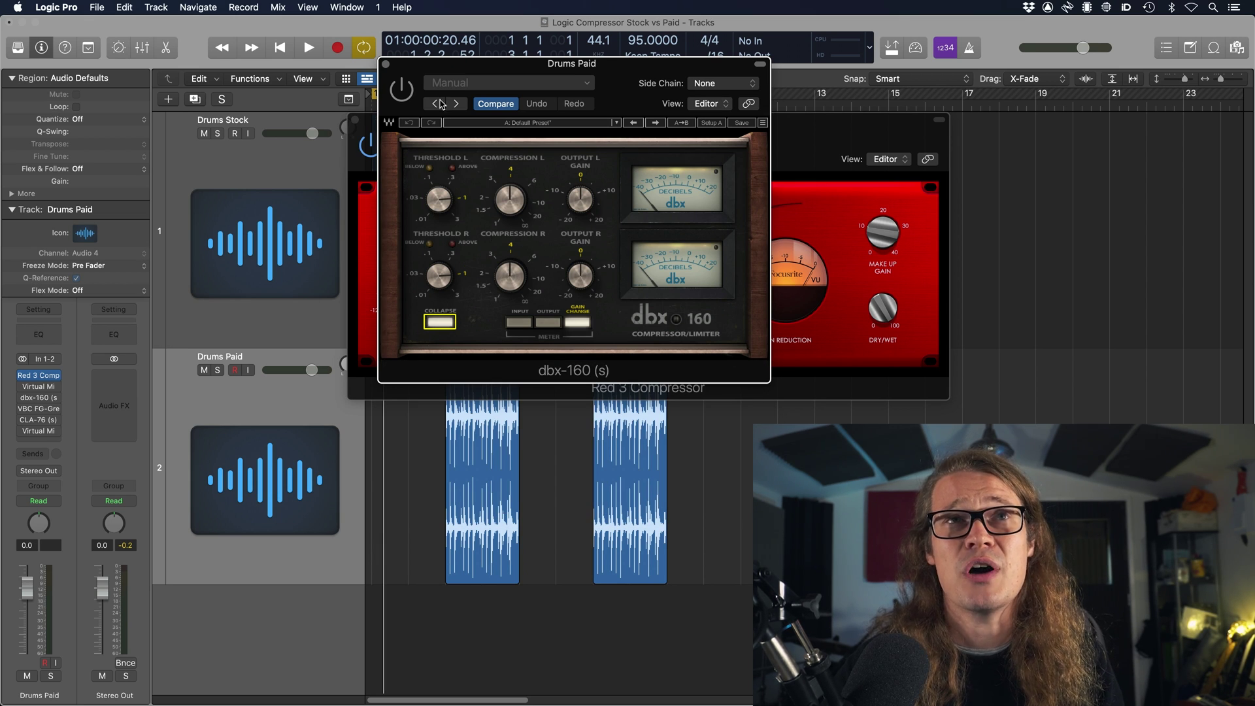
left_click(386, 65)
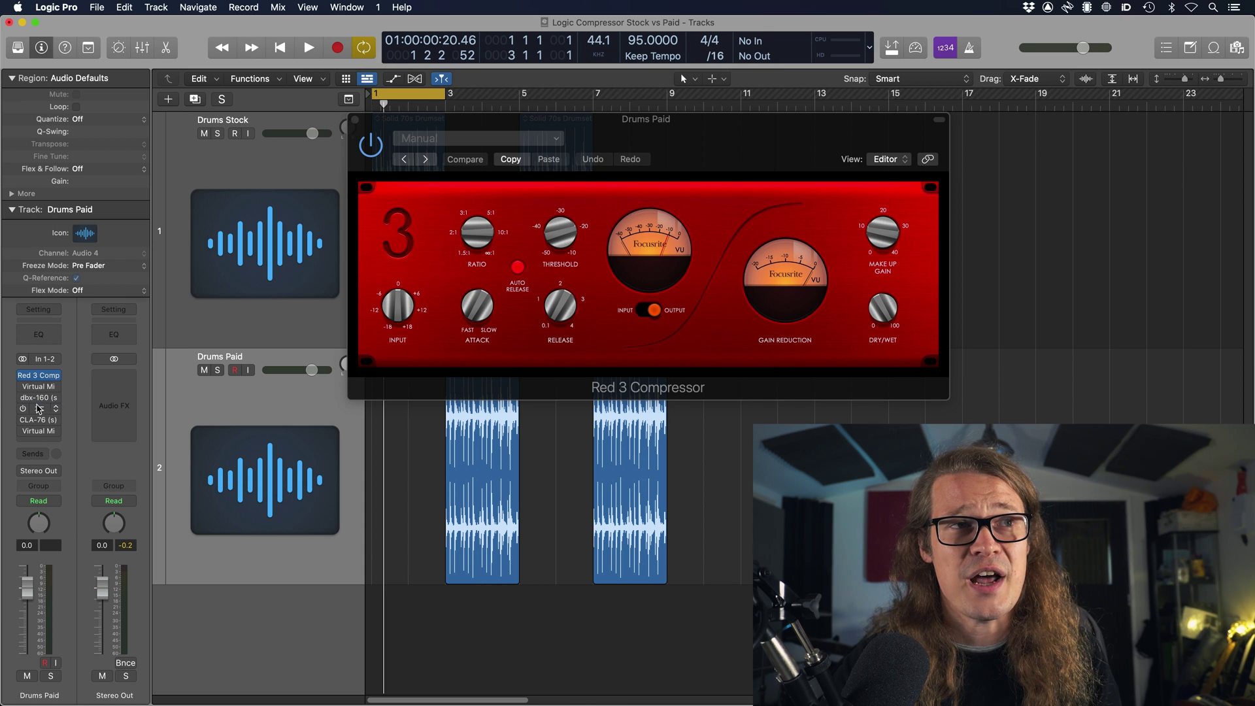
Step: Open the VBC FG-Grey compressor on the Drums Paid track for viewing, and bring the Red 3 Compressor back to the front
left_click(39, 408)
left_click_drag(647, 185, 568, 68)
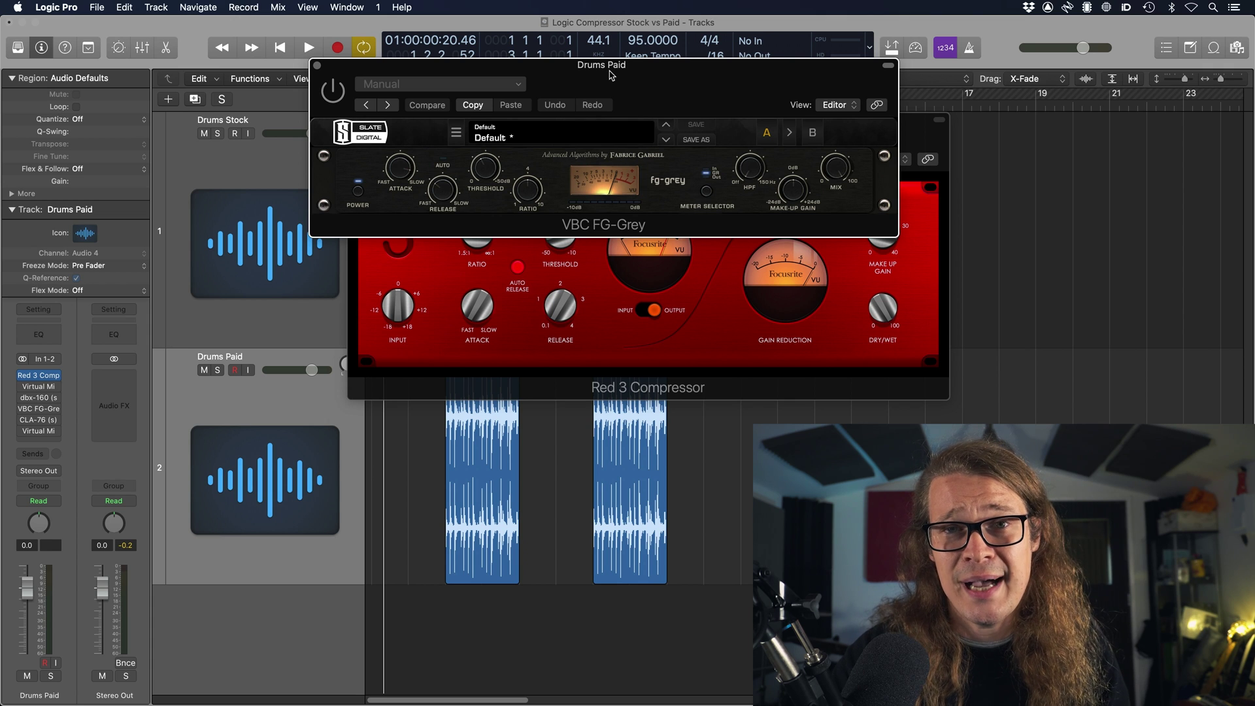
left_click(641, 299)
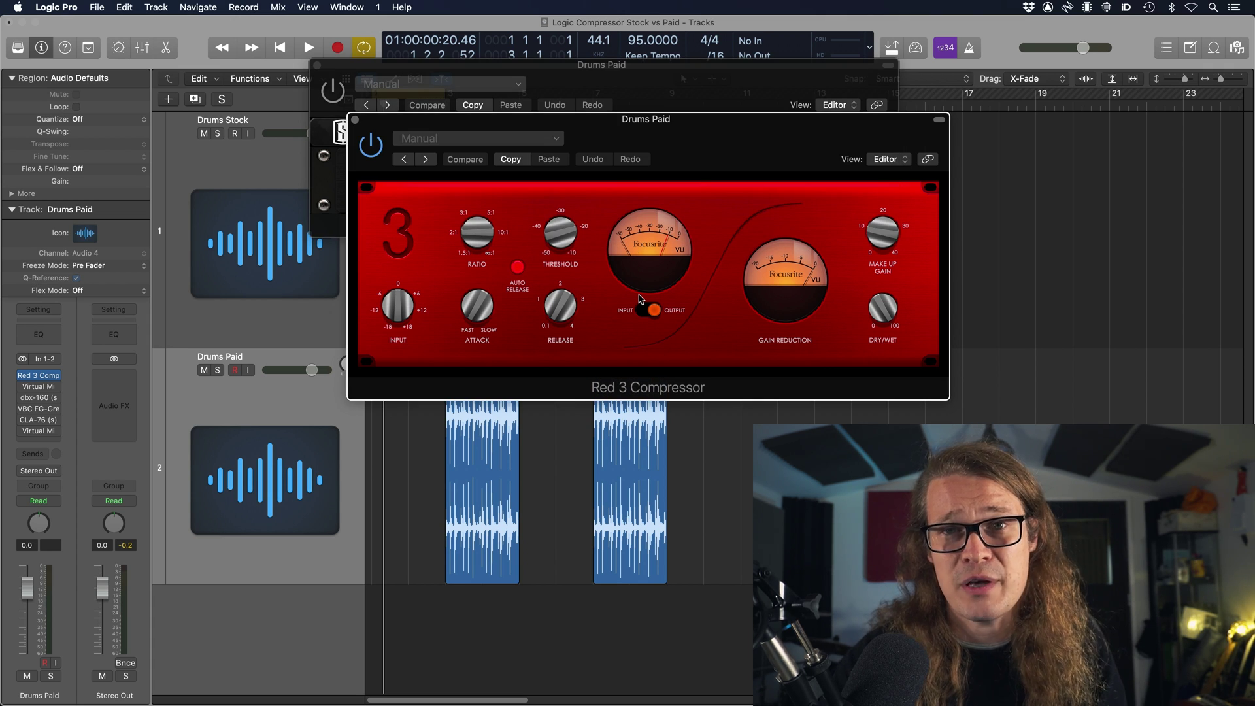
Step: View the CLA-76 compressor and the FG-2A in the last Virtual Mix Rack on the Drums Paid track
left_click(37, 421)
left_click_drag(627, 183, 597, 81)
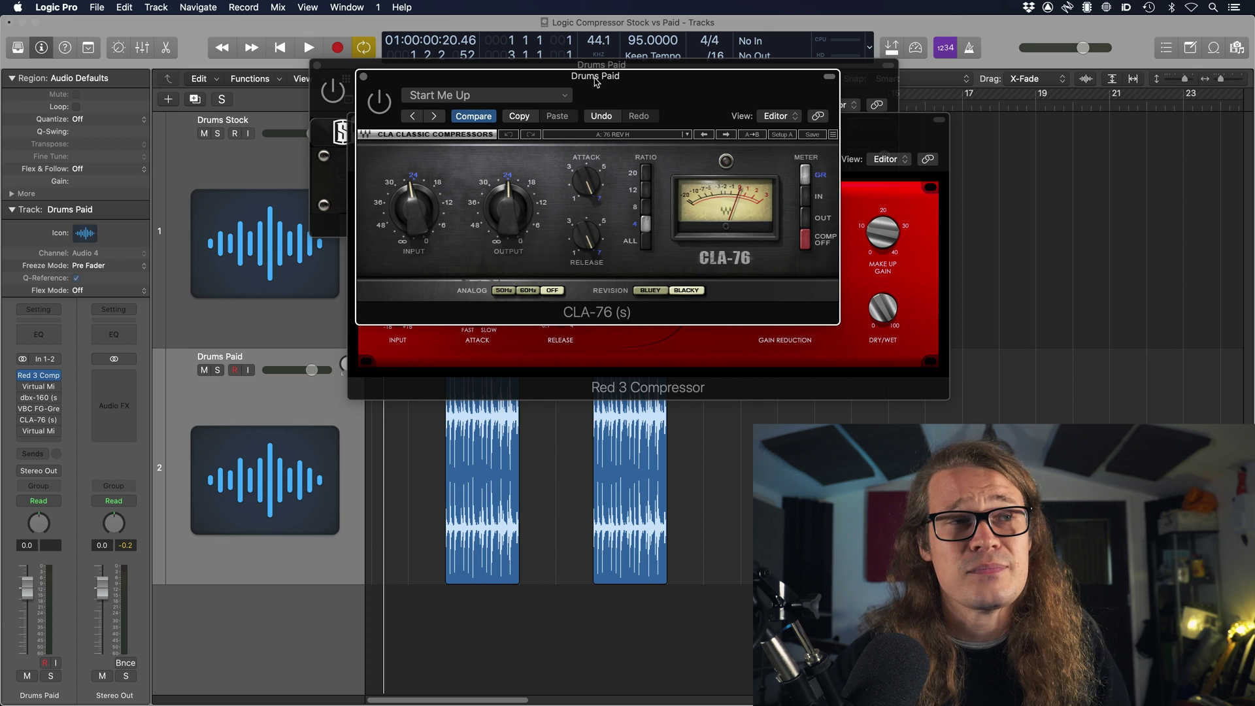
left_click(38, 431)
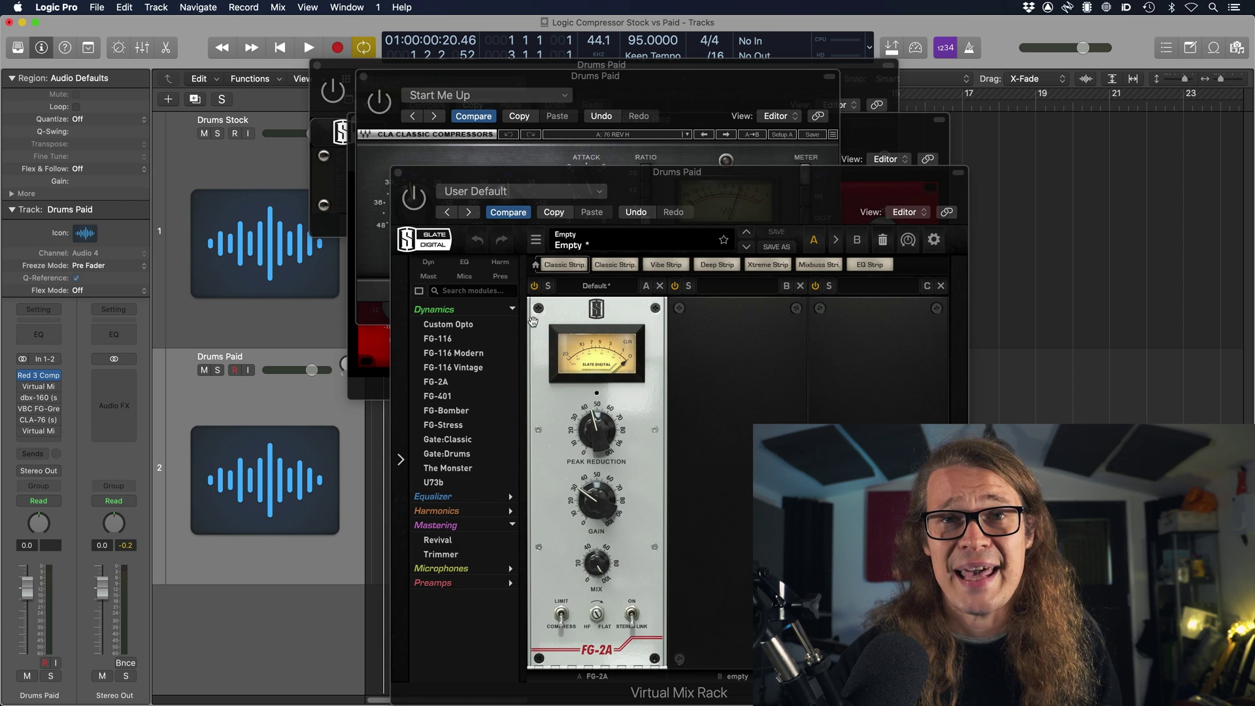
left_click_drag(726, 185, 581, 34)
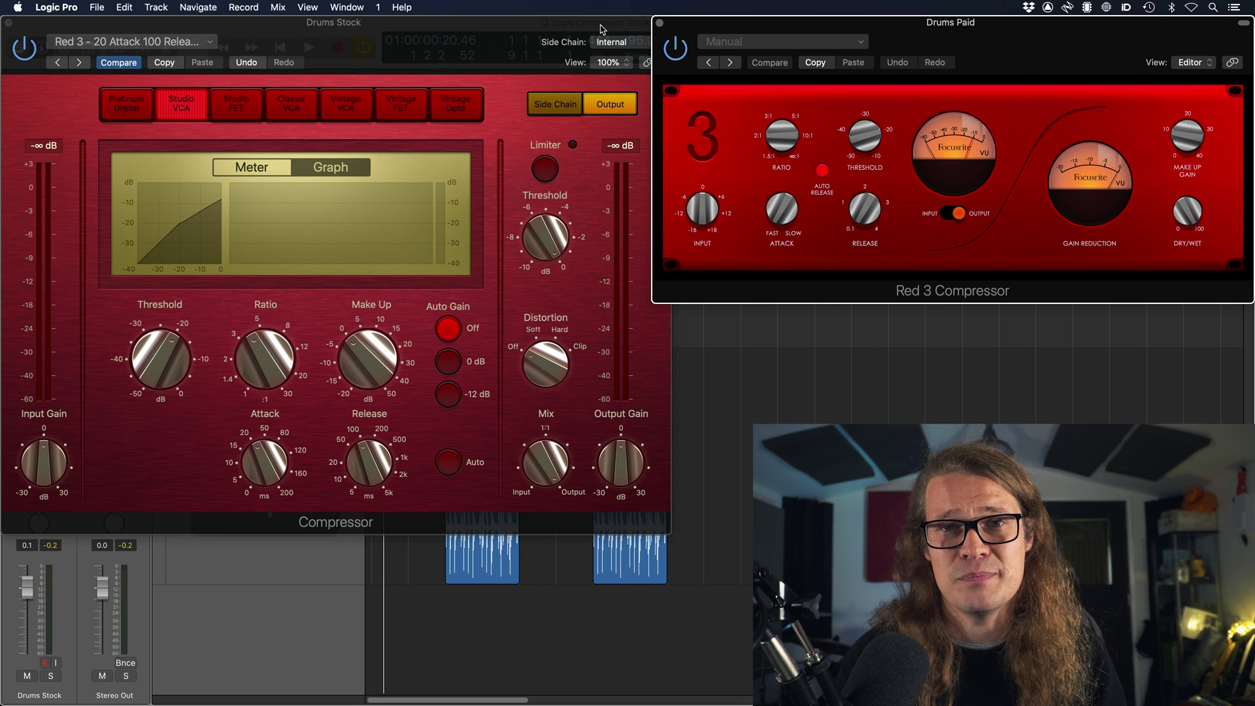
Step: Play the drum tracks to compare the Studio VCA compressor with the Red 3 Compressor, examining their attack and release controls
key("space")
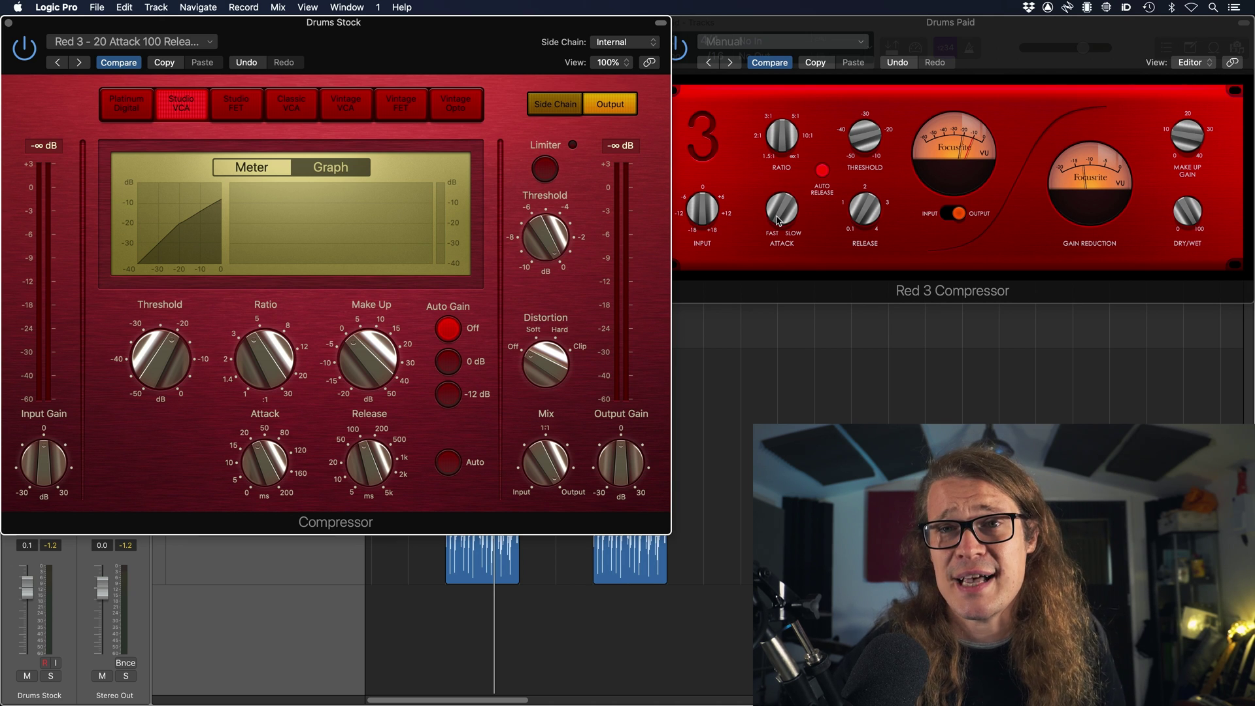
mouse_move(265, 459)
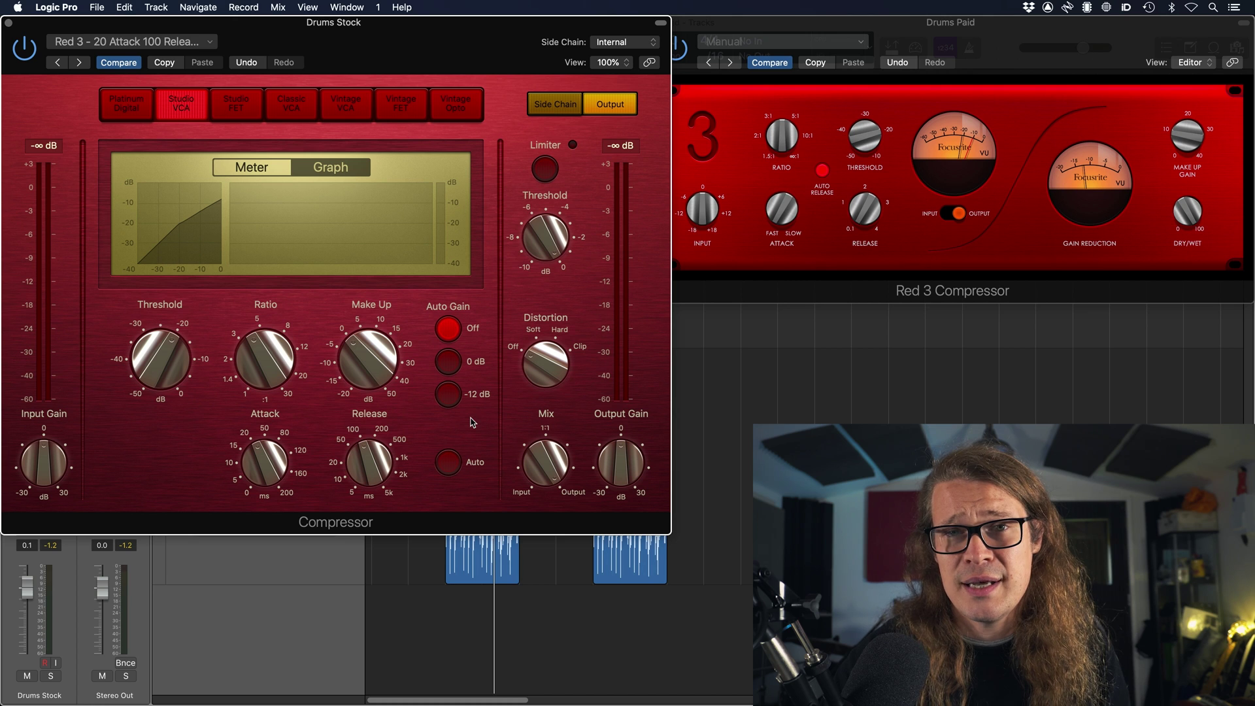
mouse_move(365, 455)
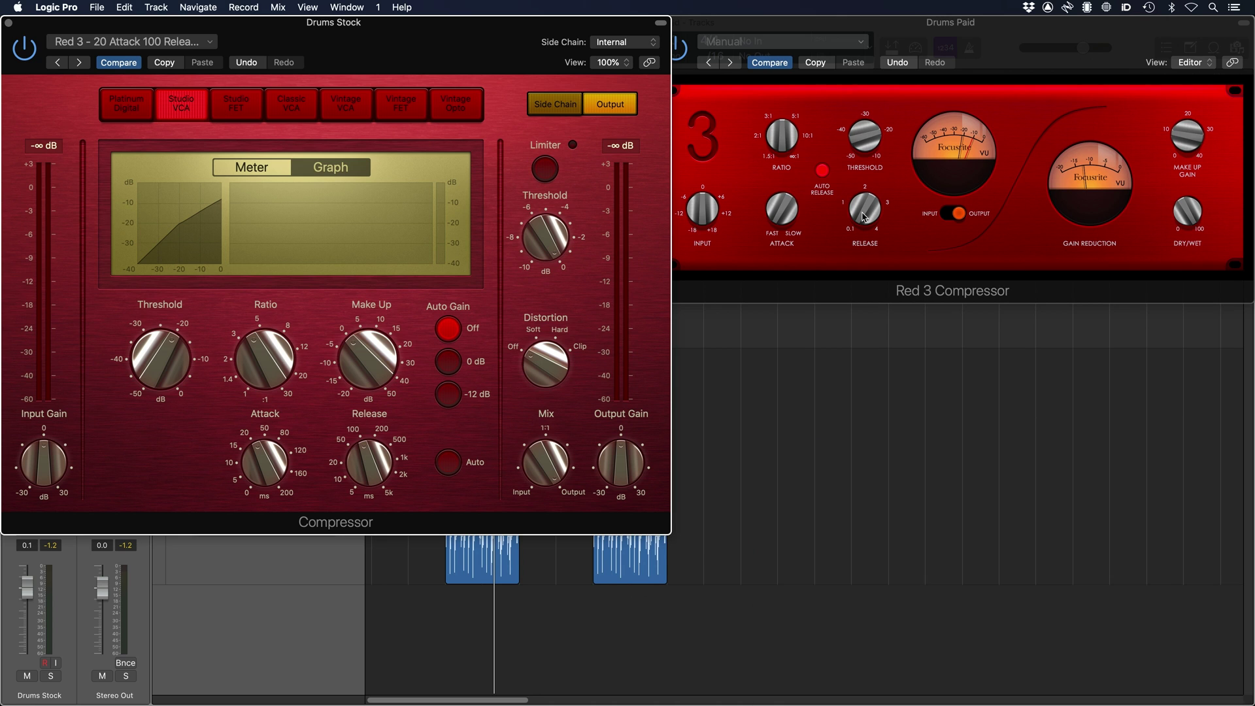
key("space")
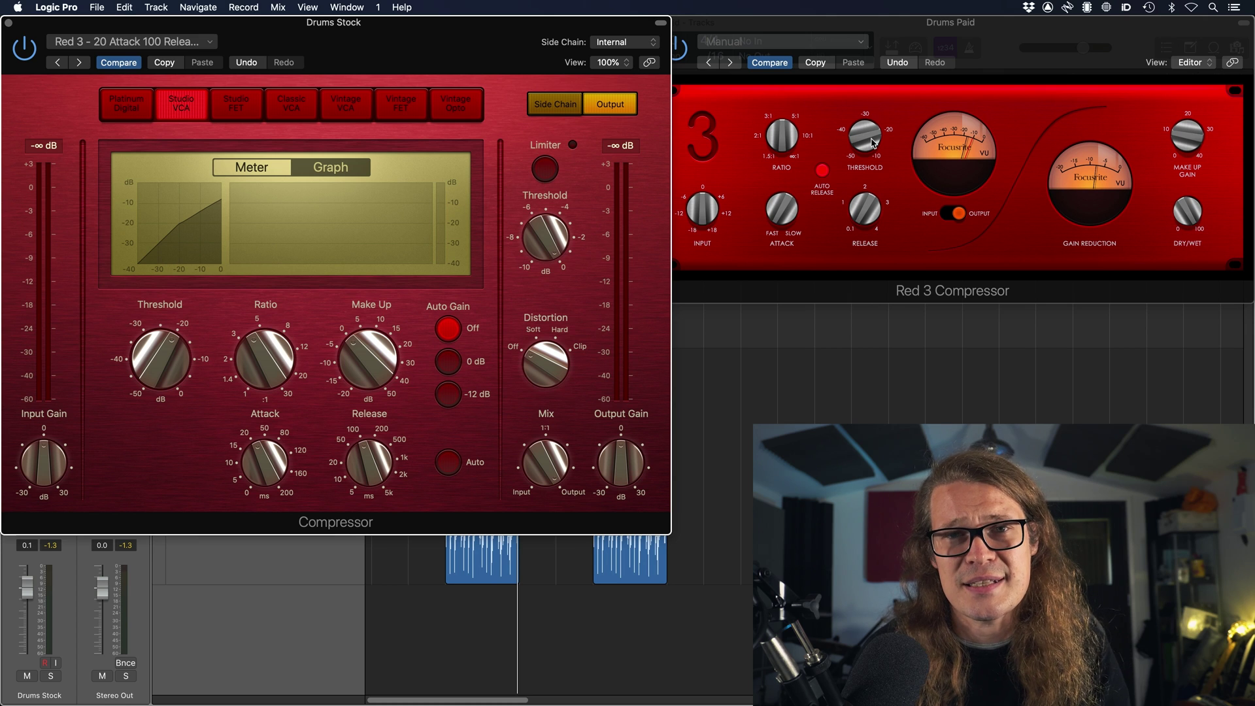
Step: Adjust the Red 3 Compressor's threshold during playback and compare its sound with the Studio VCA compressor
key("space")
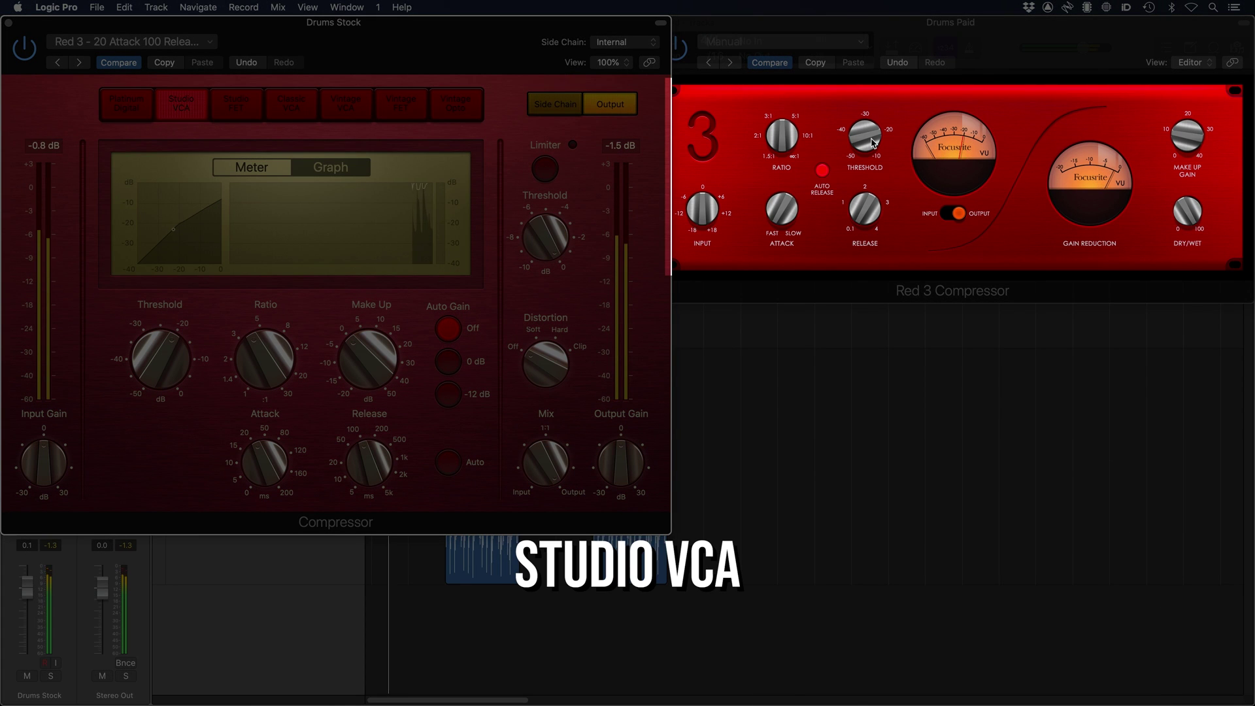
left_click(871, 140)
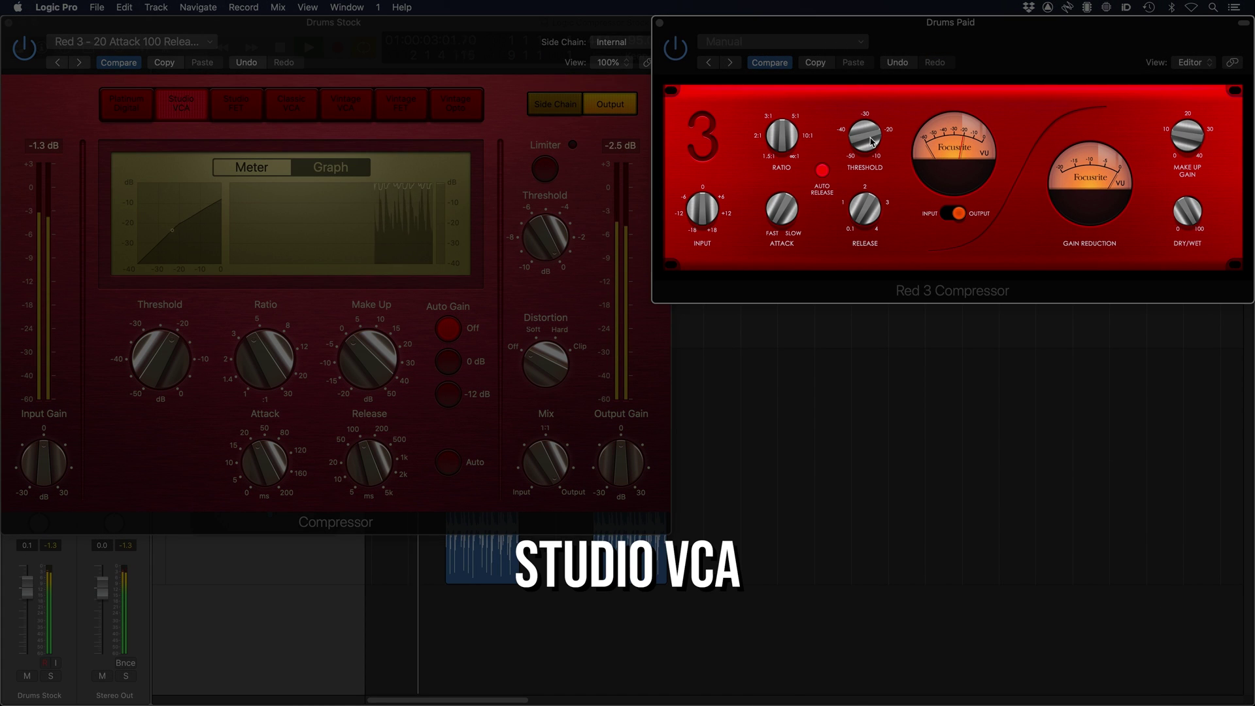
left_click_drag(871, 141, 870, 127)
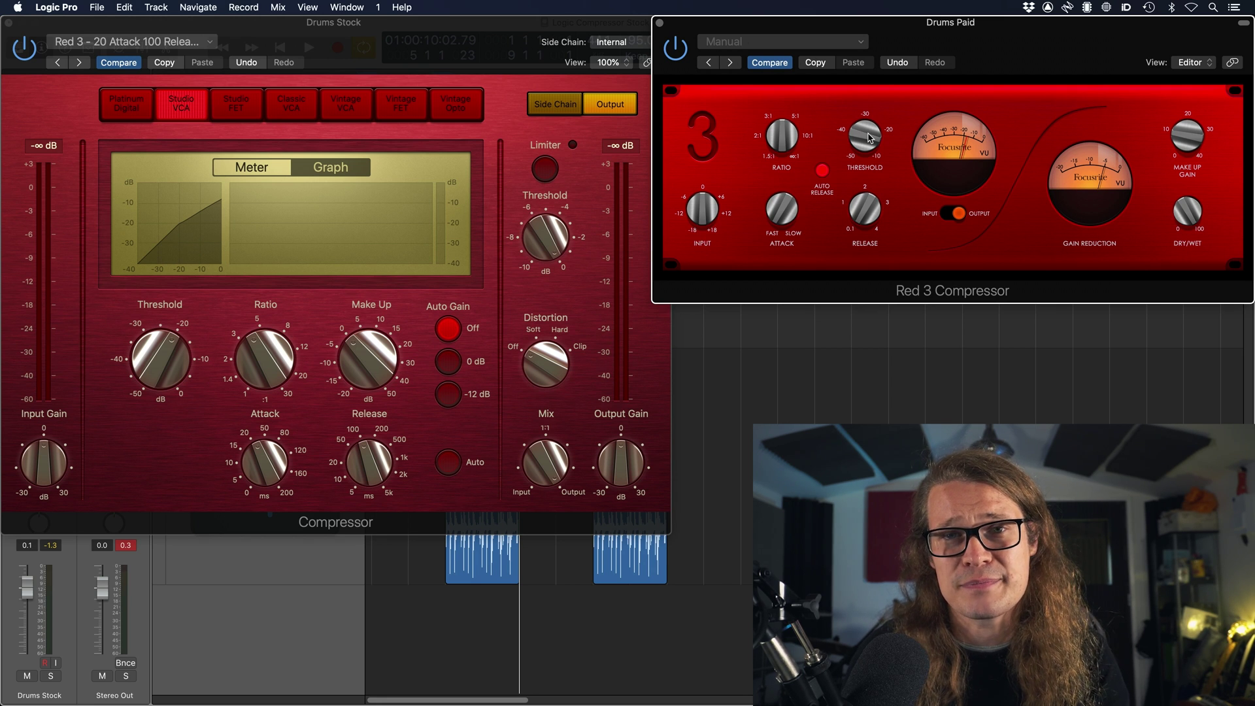
key("space")
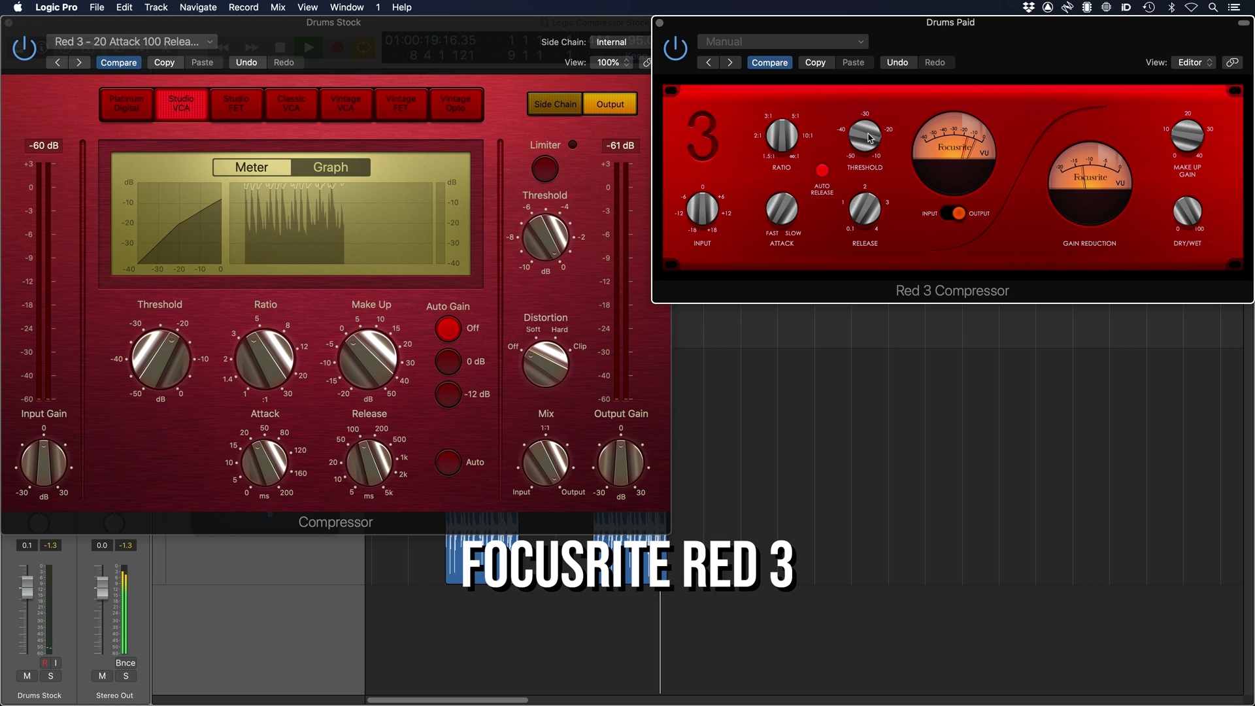
key("space")
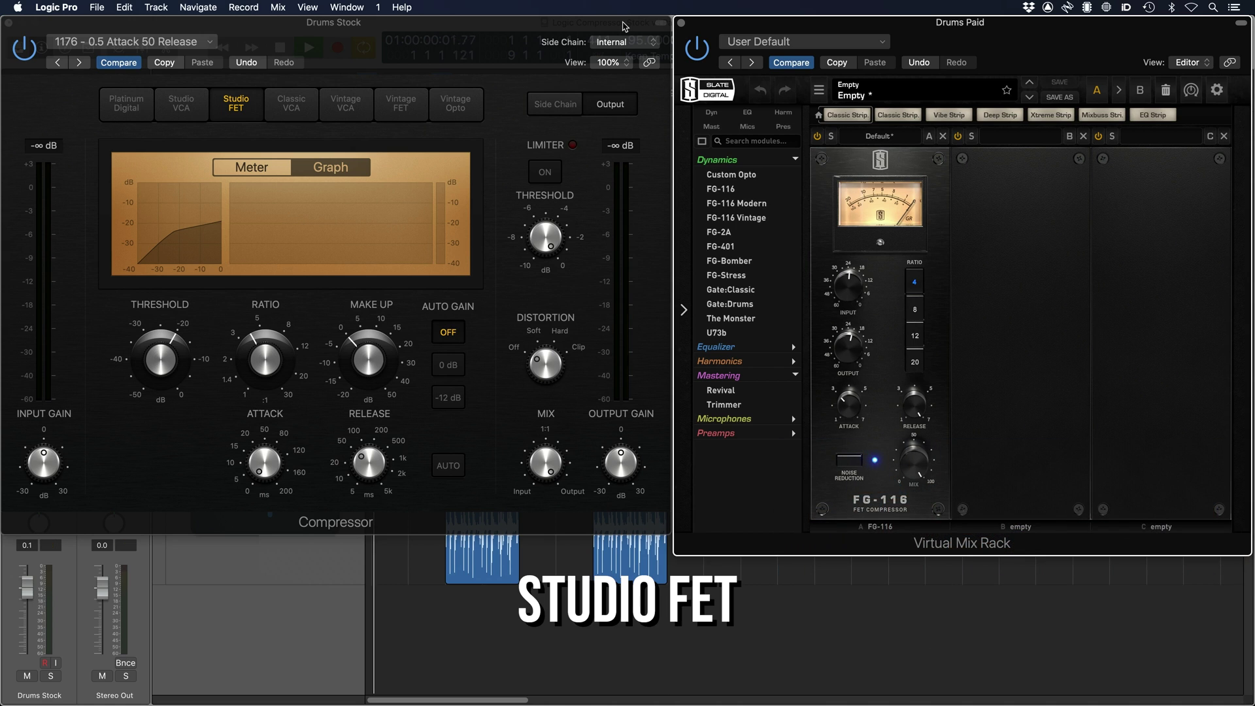
Step: Raise the FG-116's attack and release settings during playback, comparing it with the Studio FET compressor
key("space")
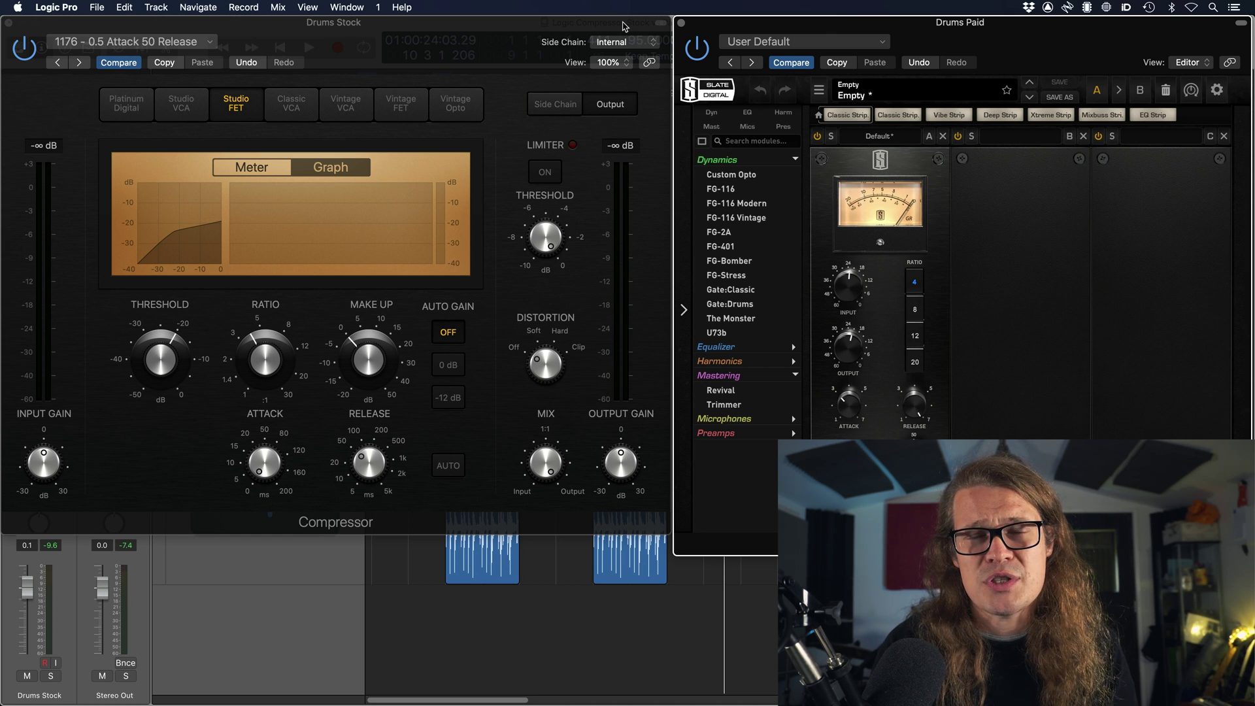
mouse_move(266, 463)
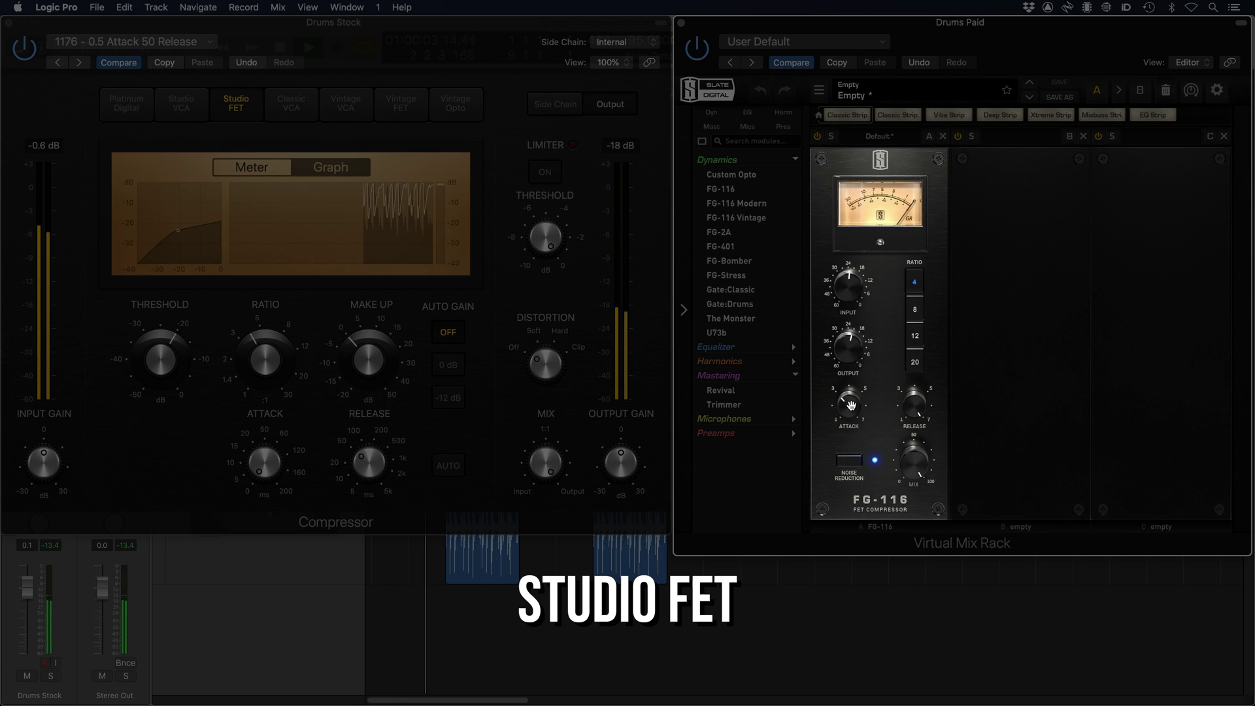
left_click_drag(850, 405, 853, 331)
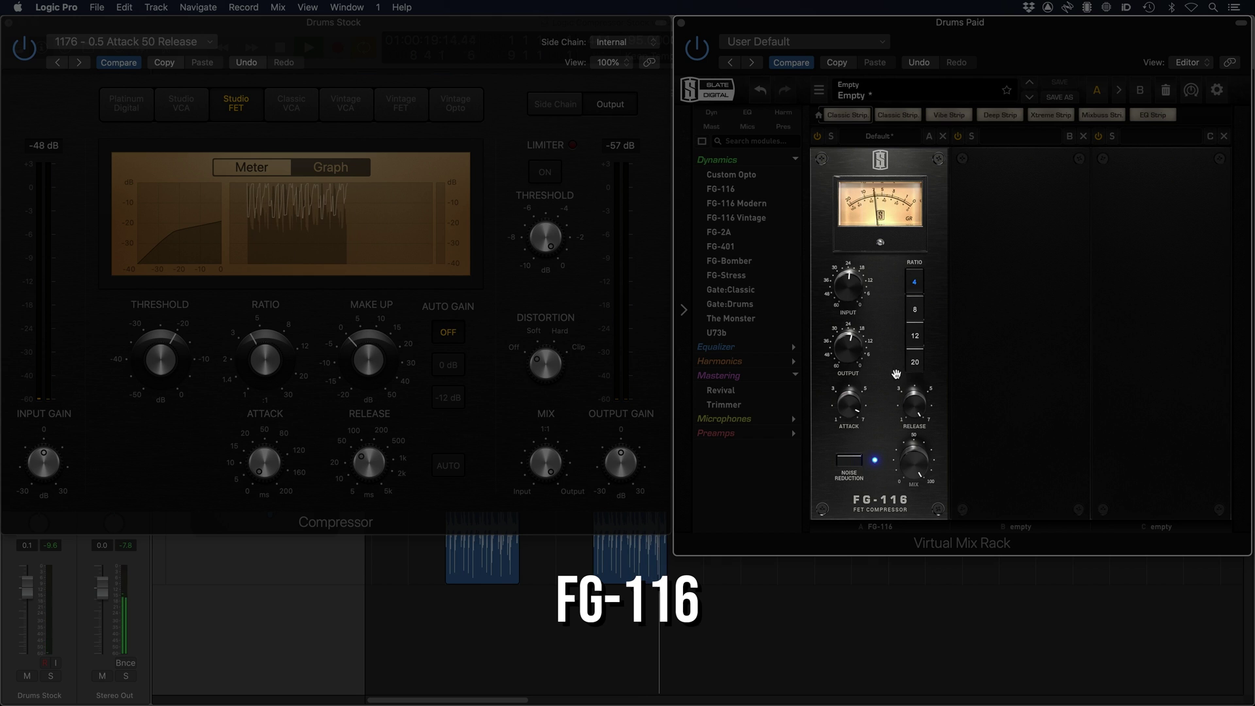
mouse_move(913, 415)
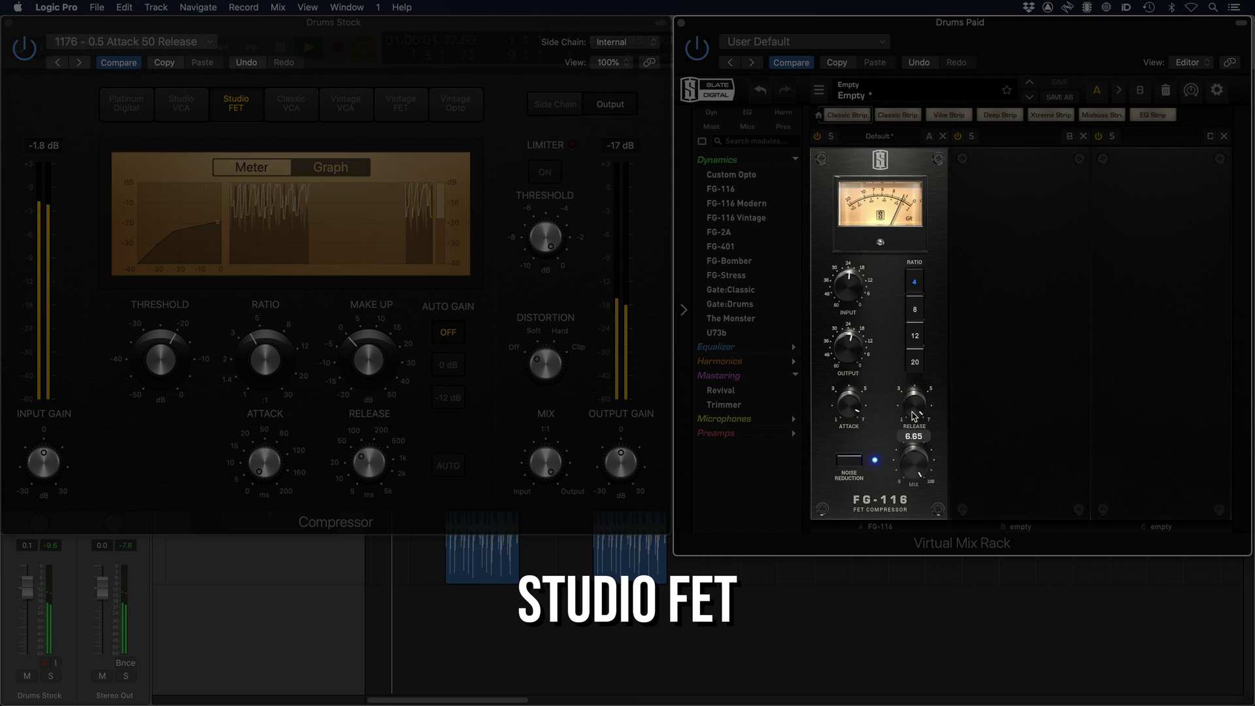
left_click_drag(914, 415, 917, 368)
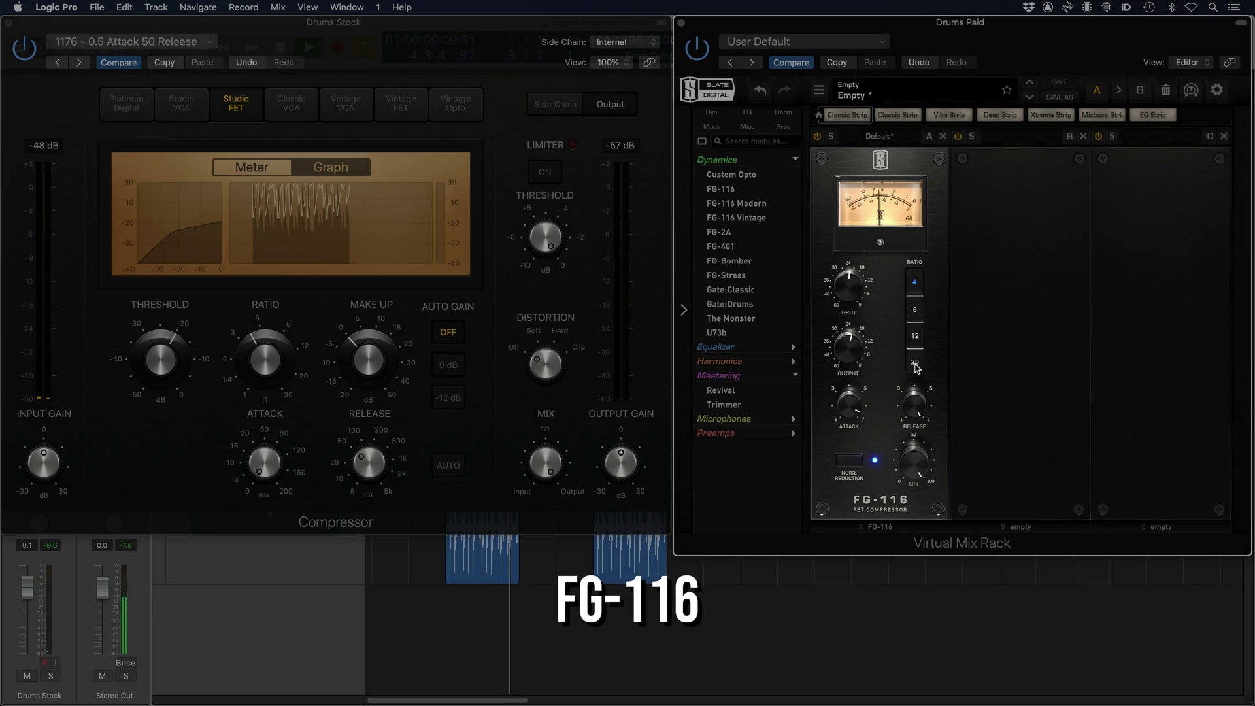
key("space")
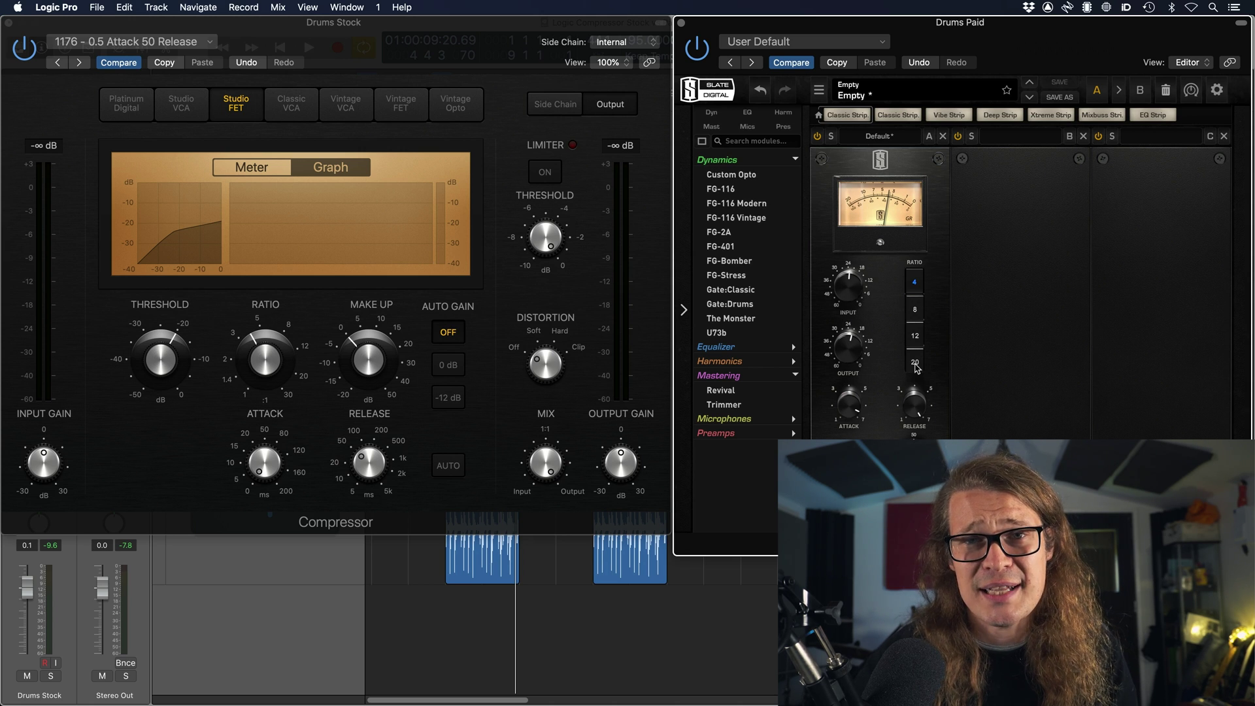
Step: Fine-tune the FG-116's release during playback while comparing its sound with the Studio FET compressor
left_click(470, 618)
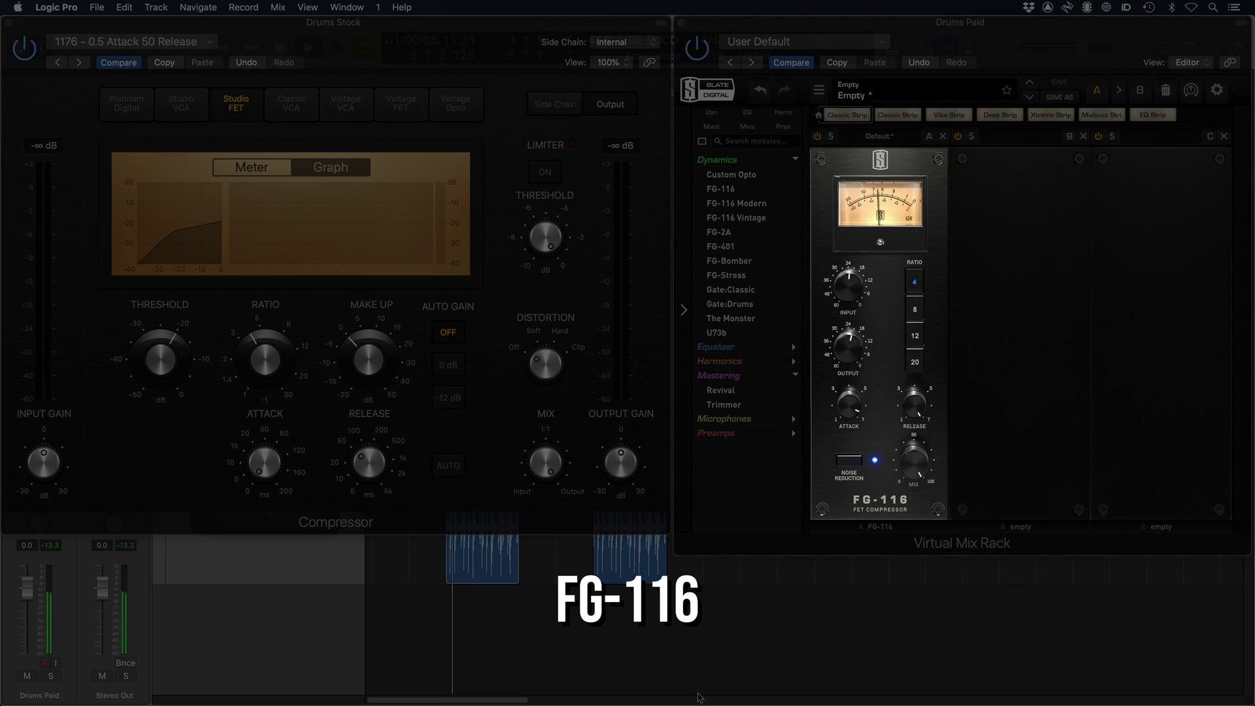
left_click(913, 417)
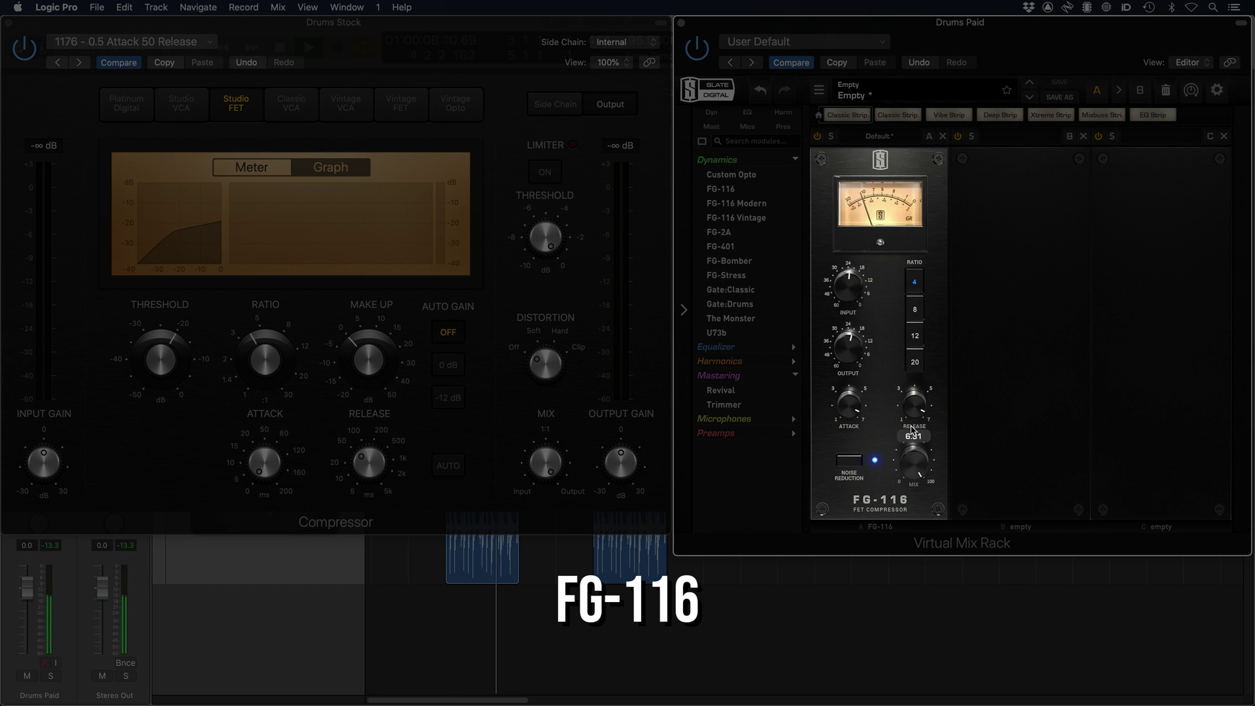
mouse_move(913, 431)
left_mouse_down()
mouse_move(915, 410)
mouse_move(918, 458)
mouse_move(919, 426)
left_mouse_up()
left_click_drag(918, 428, 919, 416)
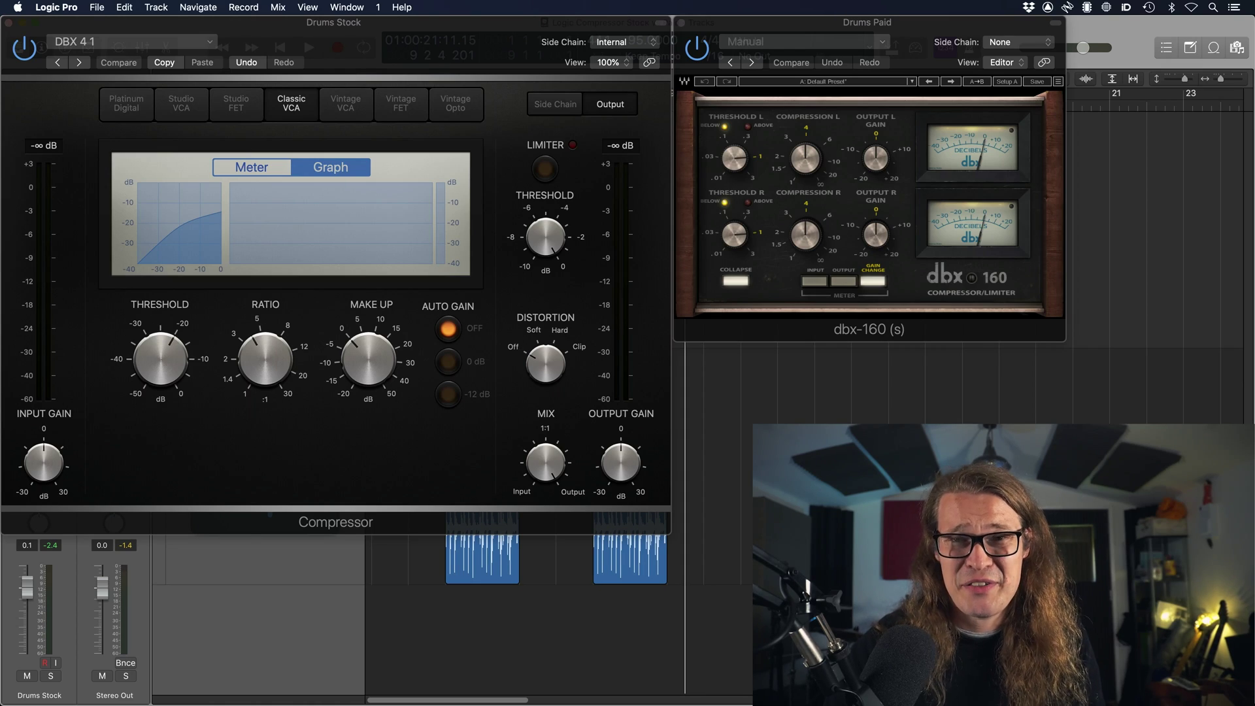
Step: Adjust the dbx-160's threshold during playback and compare its compression with the Classic VCA model
left_click(736, 241)
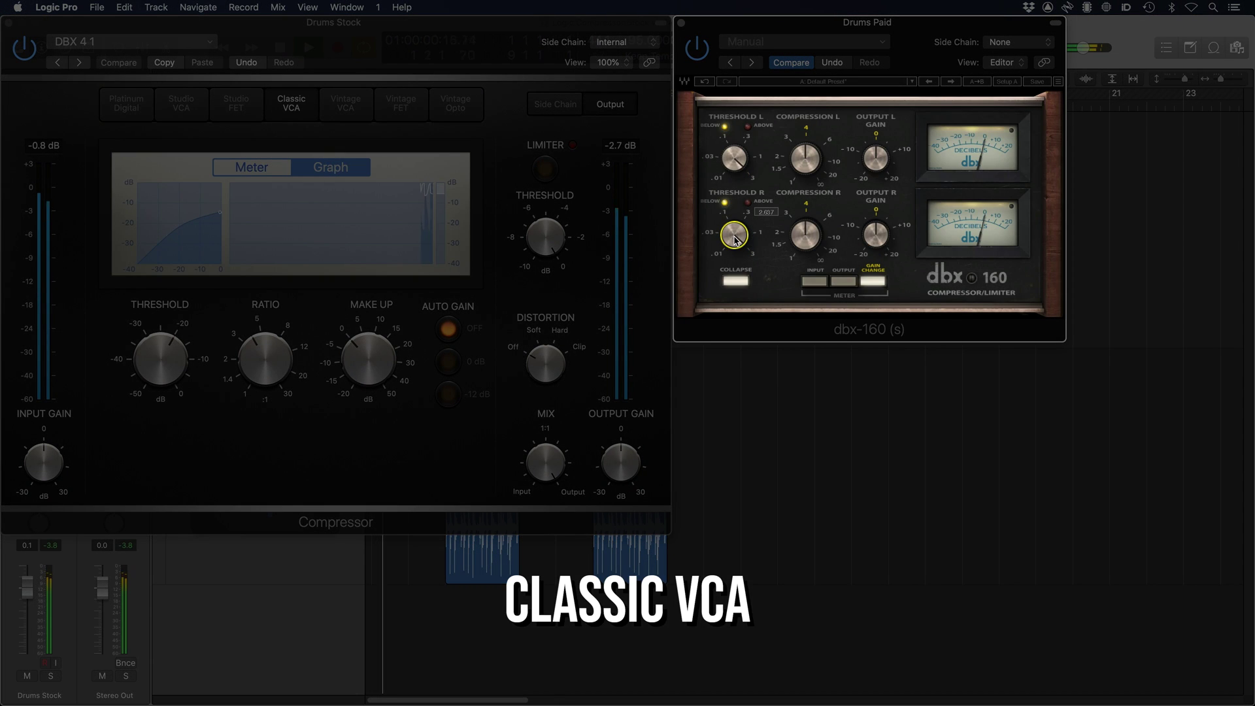
mouse_move(736, 239)
left_mouse_down()
mouse_move(736, 281)
mouse_move(735, 251)
left_mouse_up()
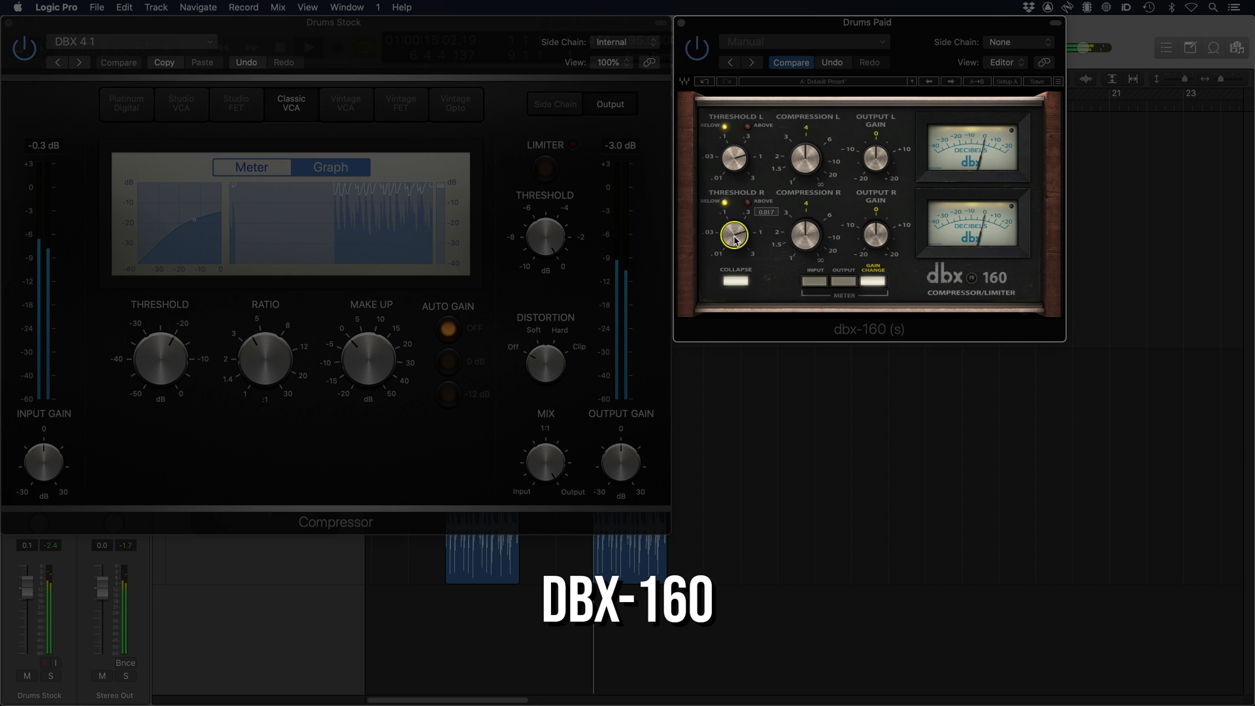
left_click_drag(735, 240, 735, 235)
mouse_move(736, 240)
left_mouse_down()
mouse_move(735, 226)
mouse_move(741, 242)
left_mouse_up()
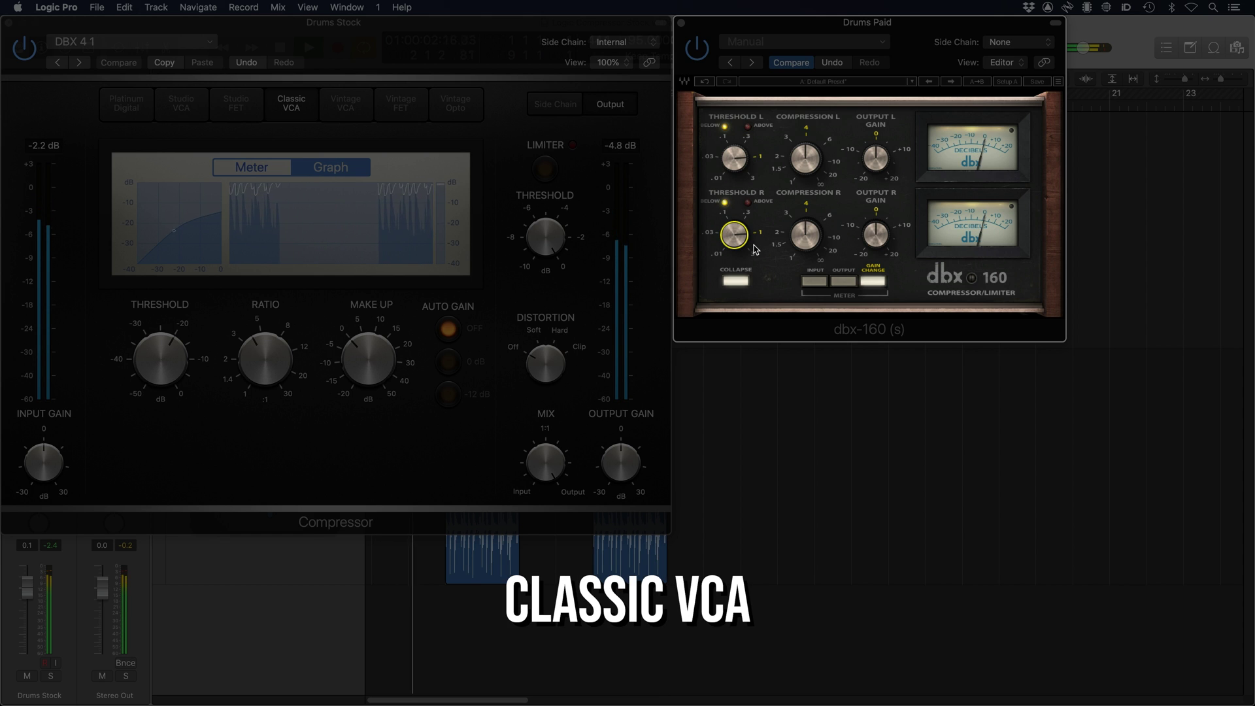
mouse_move(755, 249)
left_mouse_down()
mouse_move(735, 228)
mouse_move(752, 246)
left_mouse_up()
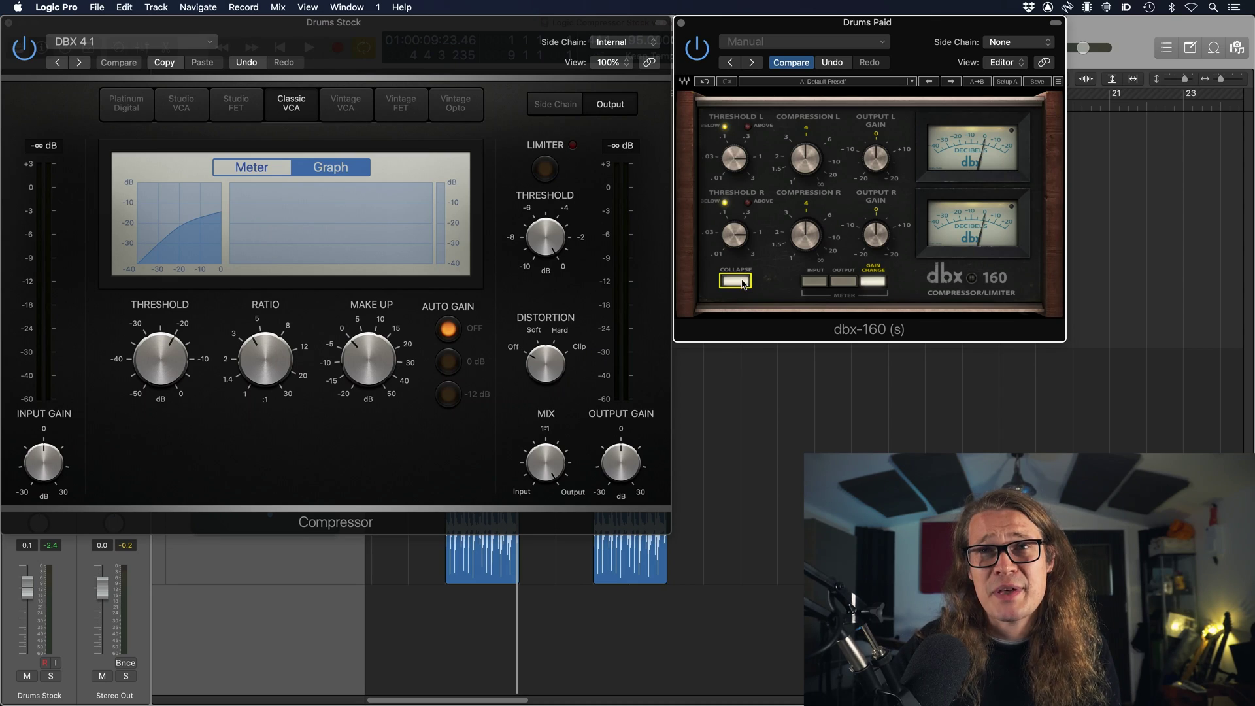
Step: Check the stock Compressor's side chain filter options, enable the dbx-160's high-pass side chain filters, and play both loops again
left_click(739, 282)
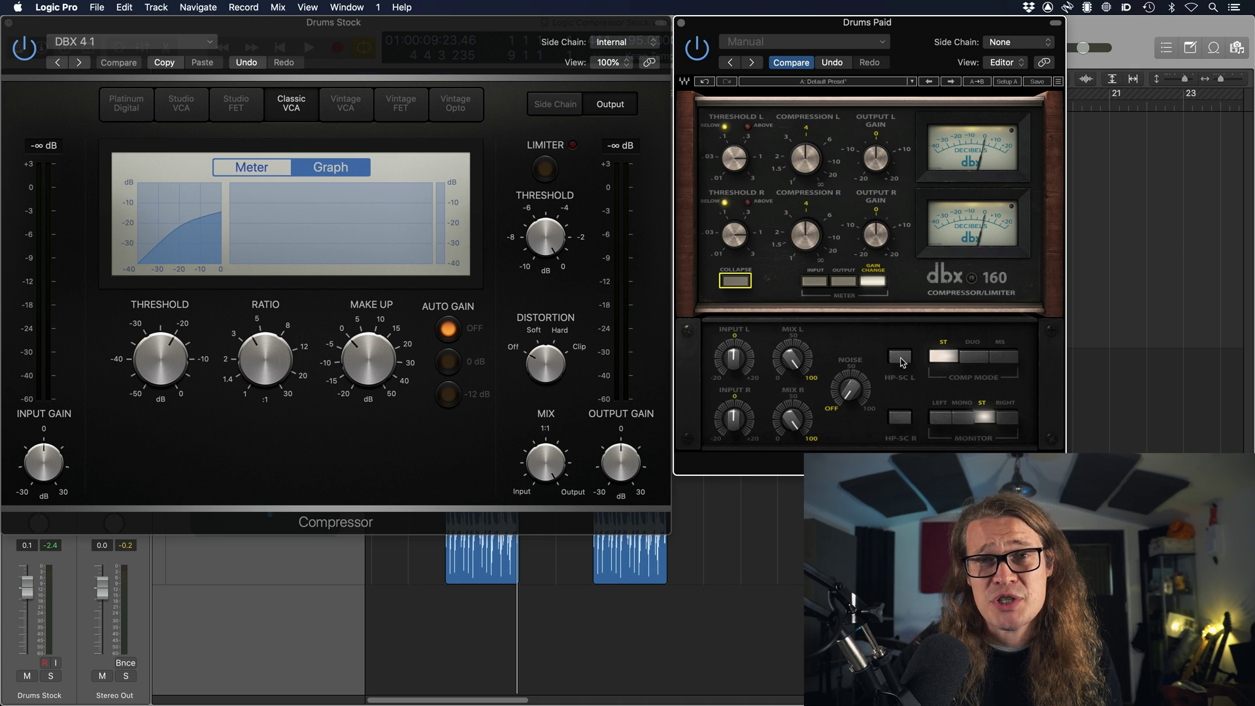
left_click(559, 106)
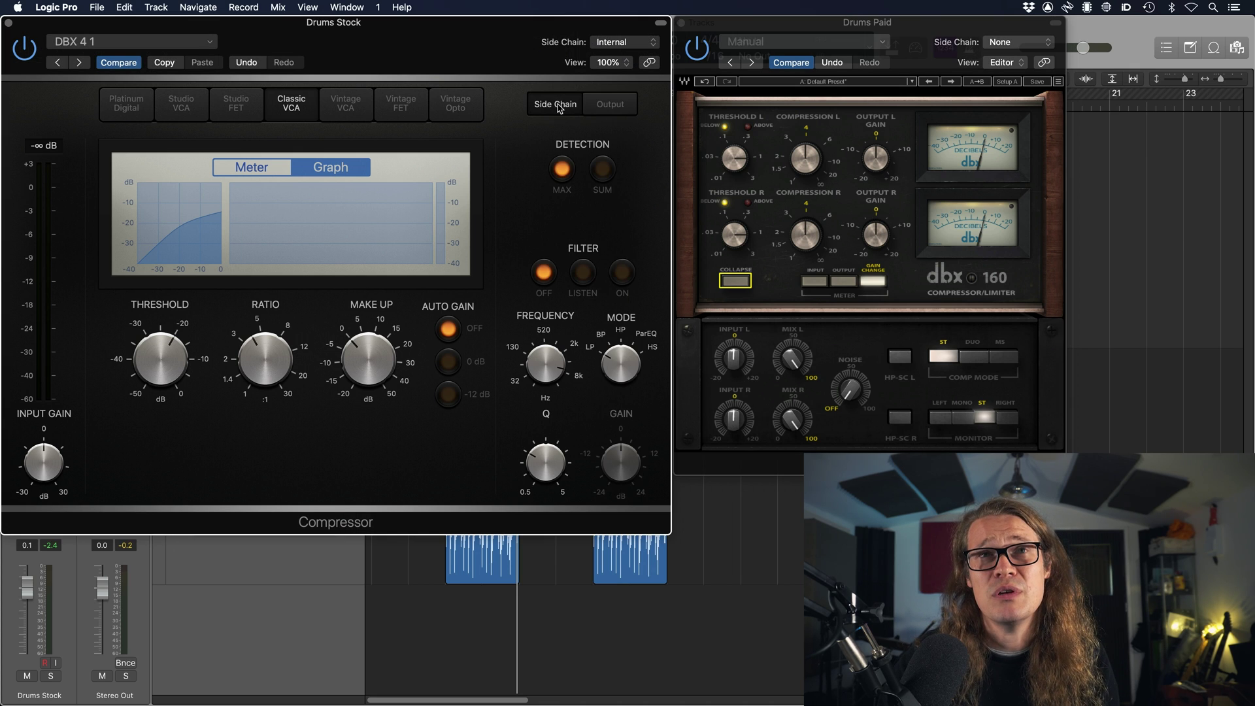
left_click(608, 108)
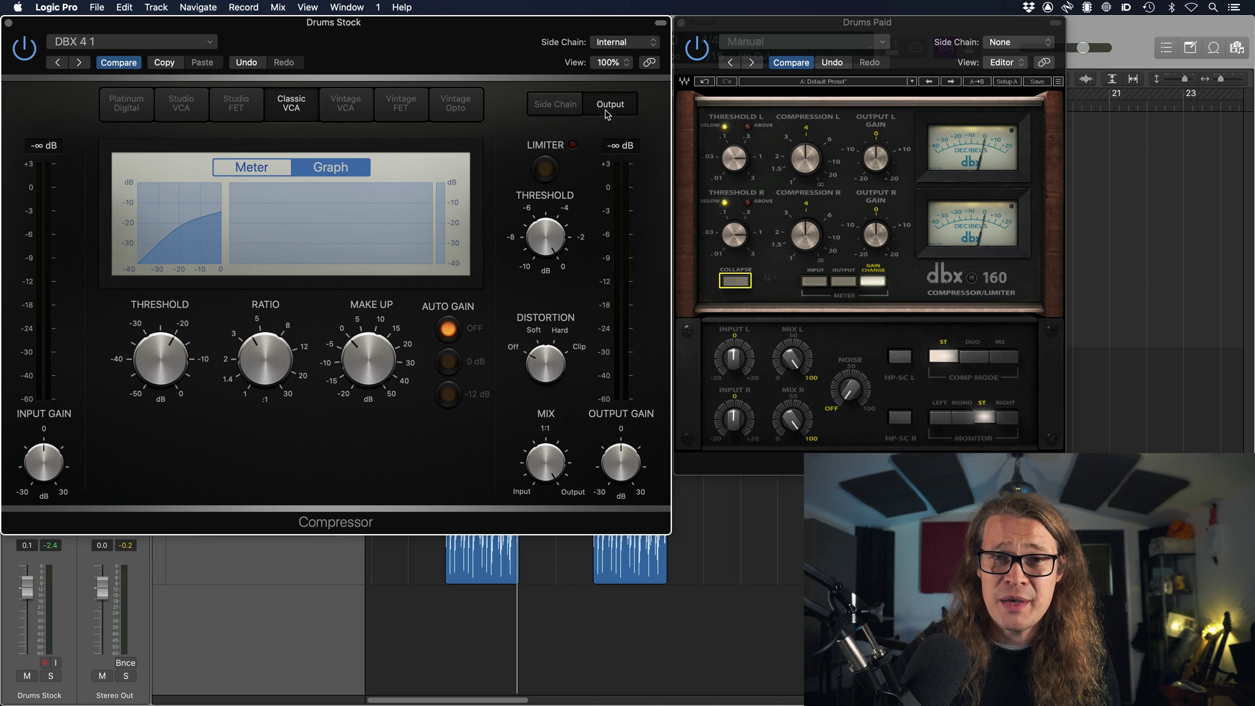
left_click(901, 361)
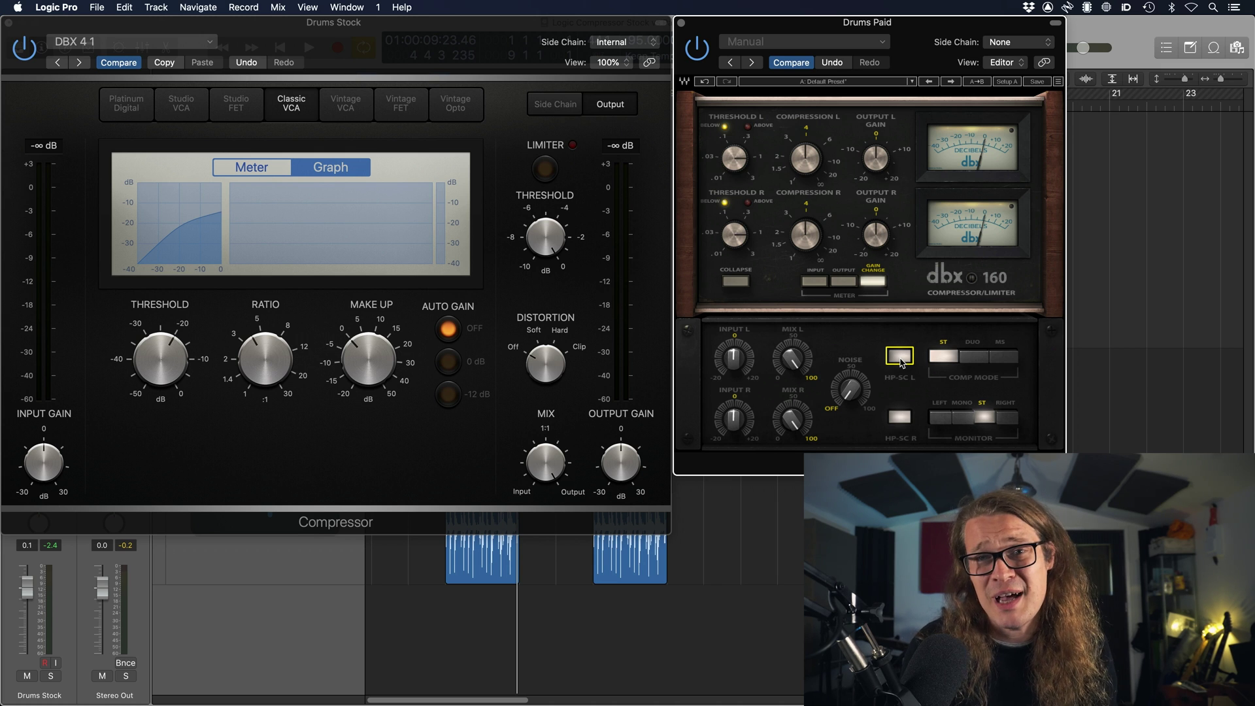
key("space")
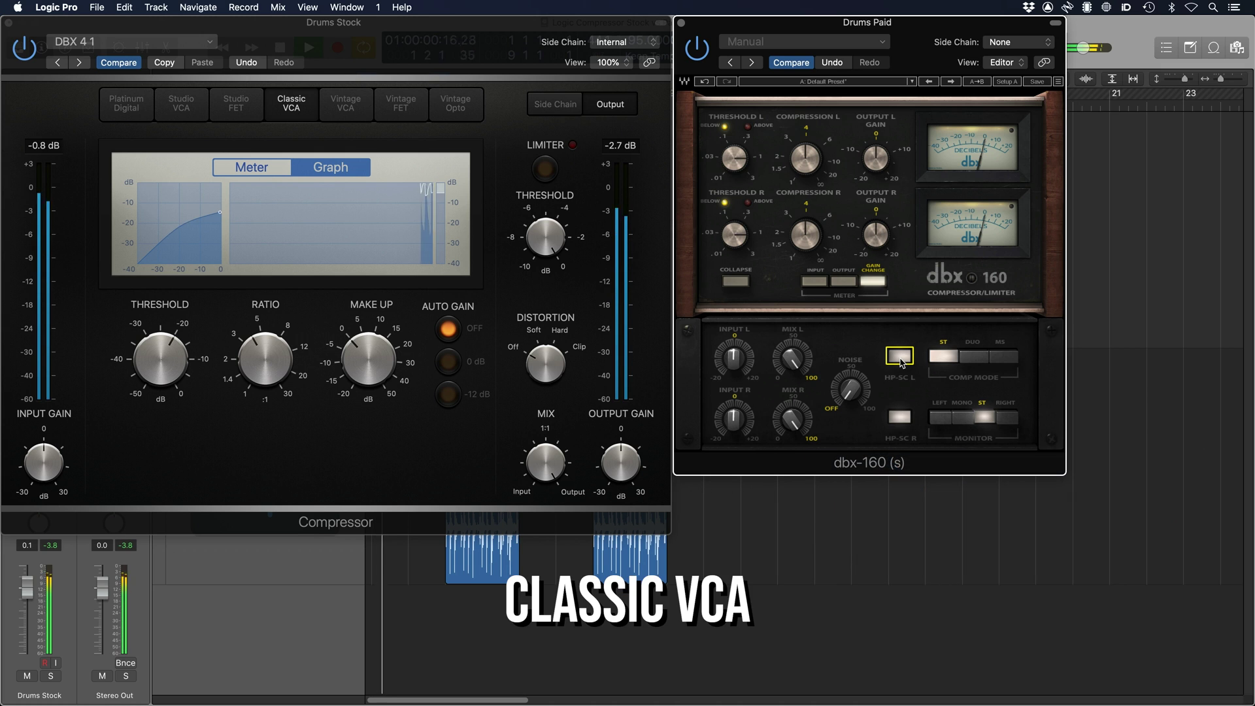
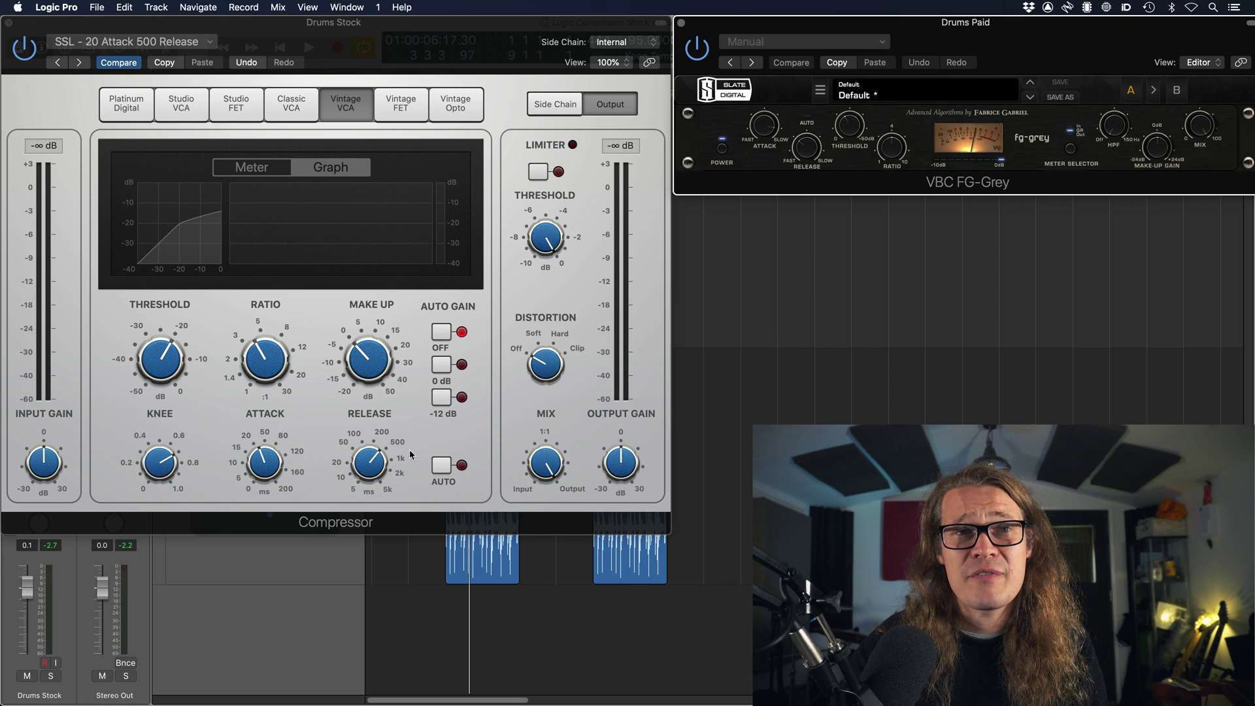
Step: Play the loops through the Vintage VCA and FG-Grey compressors, setting the FG-Grey's release to 0.2
left_click(379, 465)
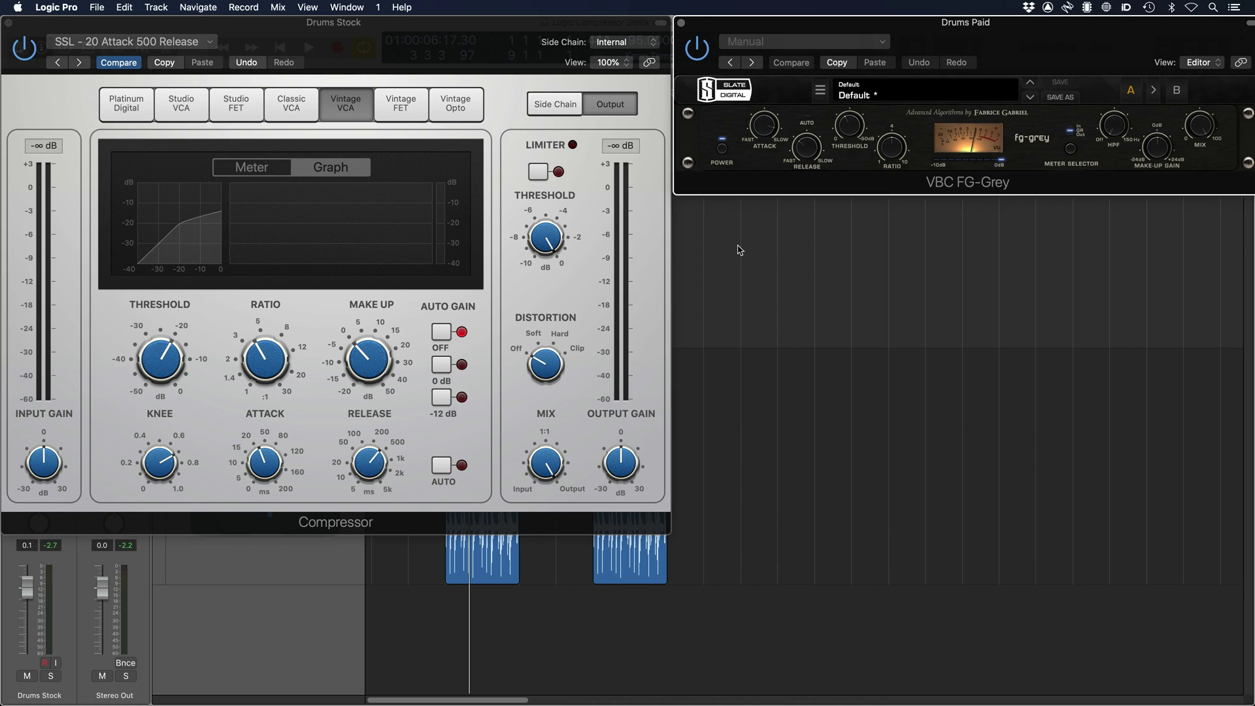
key("space")
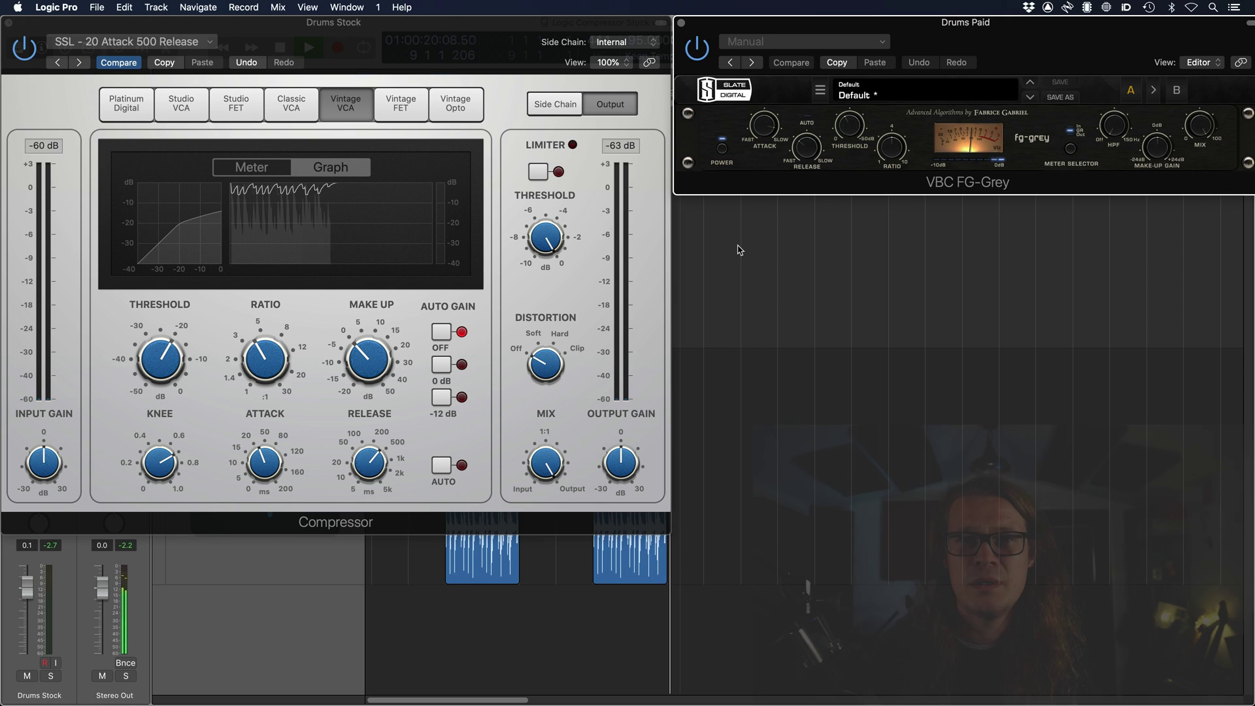
key("space")
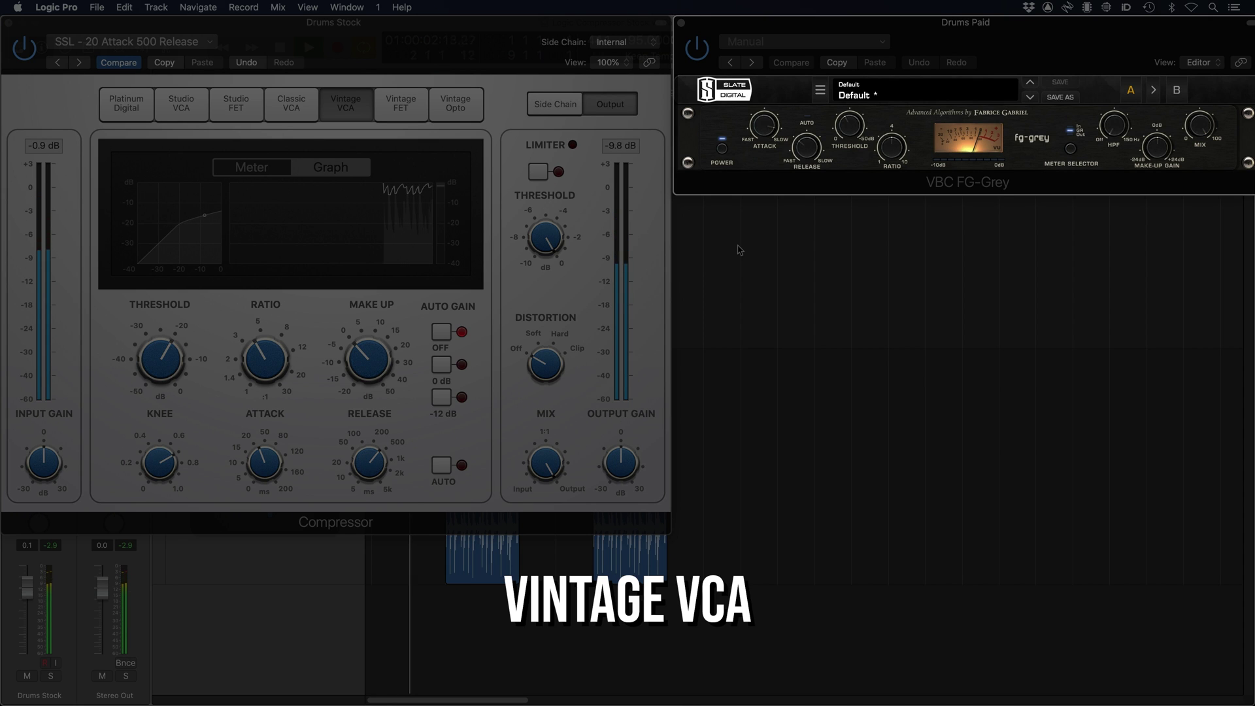
left_click(809, 155)
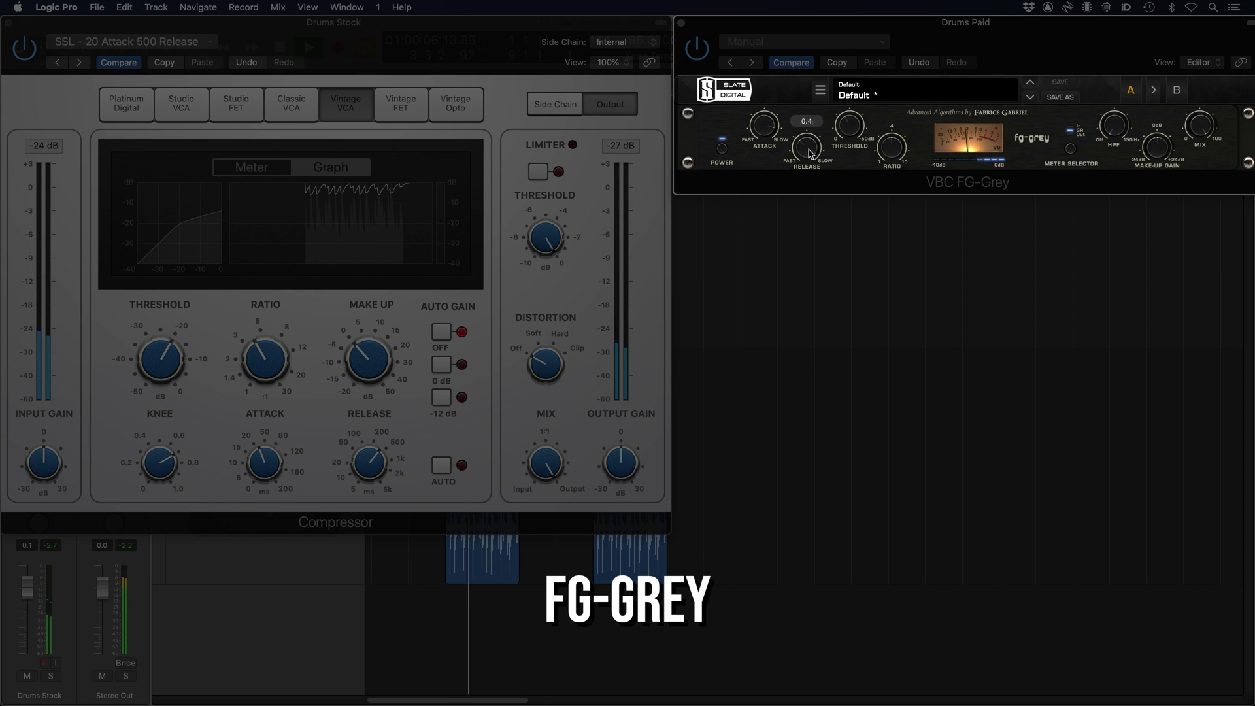
left_click_drag(810, 148, 810, 185)
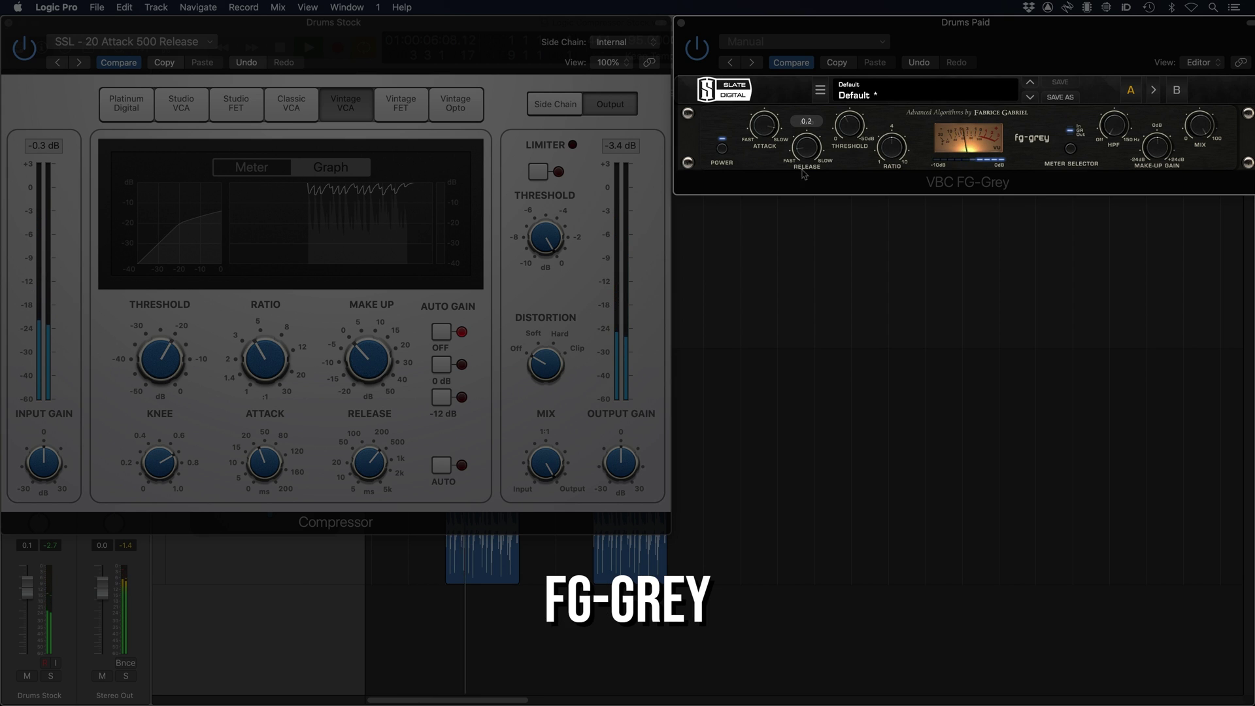
Step: Adjust the FG-Grey's attack during playback while comparing it with the Vintage VCA compressor
mouse_move(768, 149)
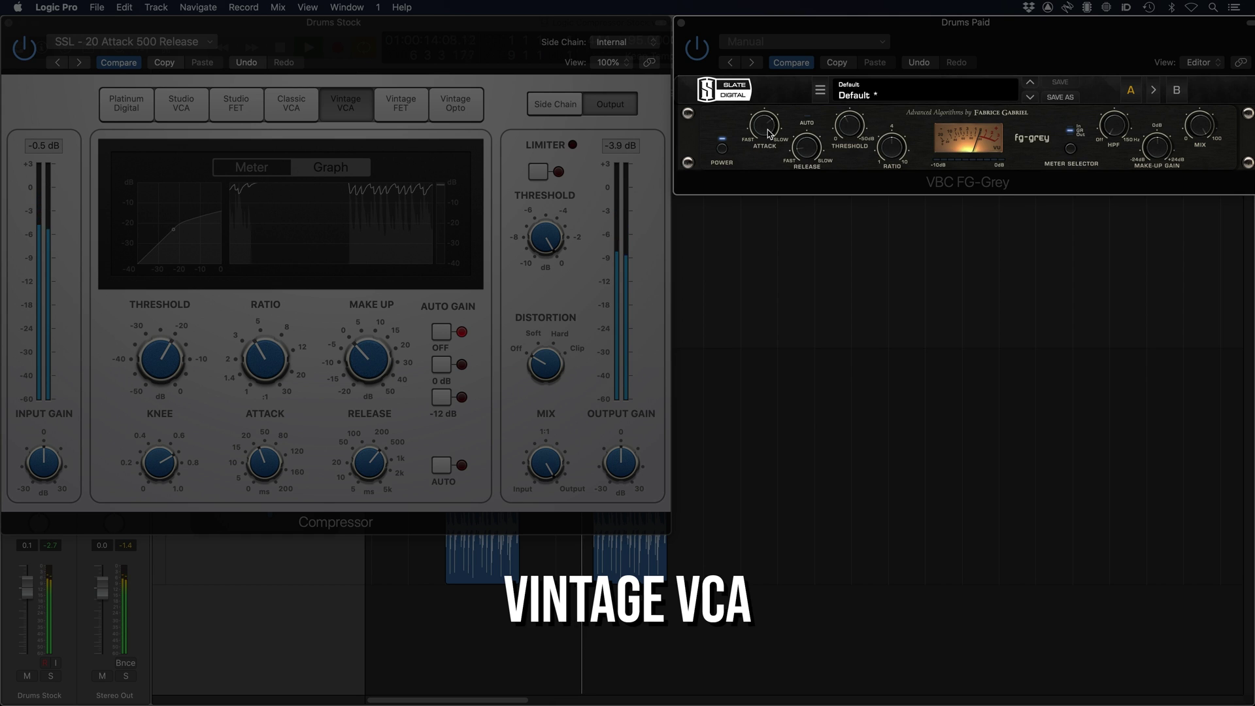
mouse_move(770, 134)
left_mouse_down()
mouse_move(770, 122)
mouse_move(788, 126)
left_mouse_up()
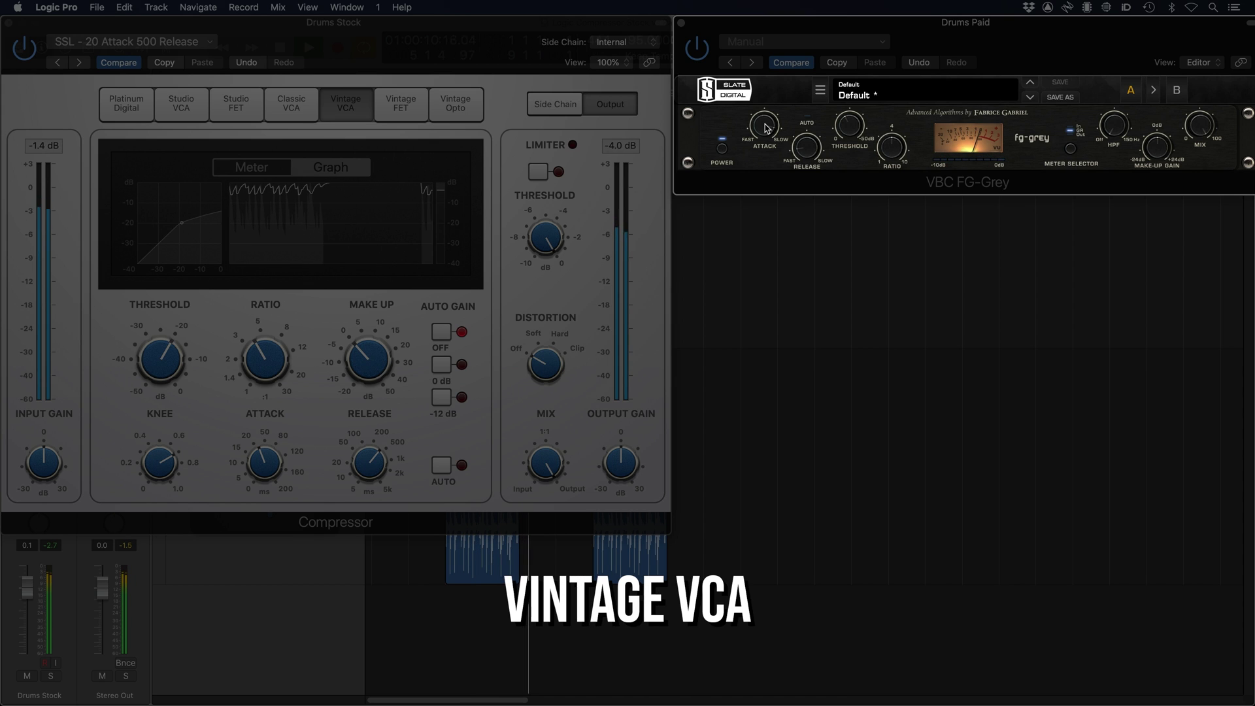
mouse_move(766, 133)
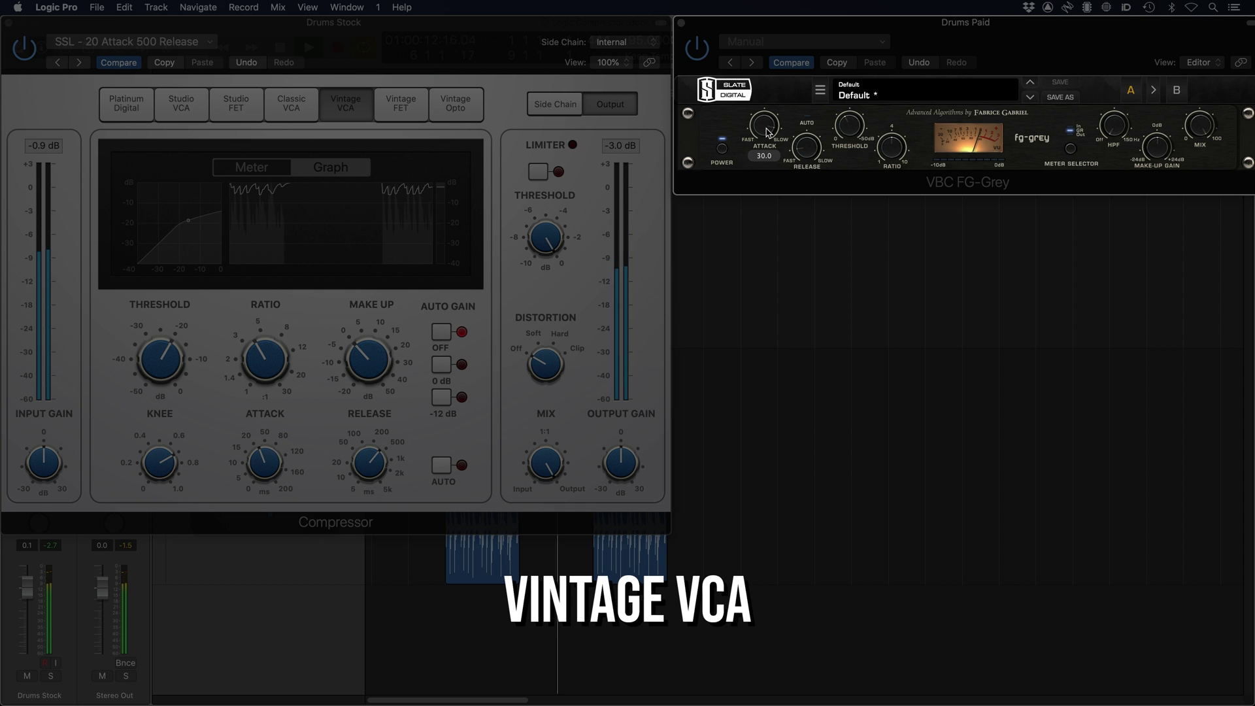
left_click_drag(767, 135, 768, 149)
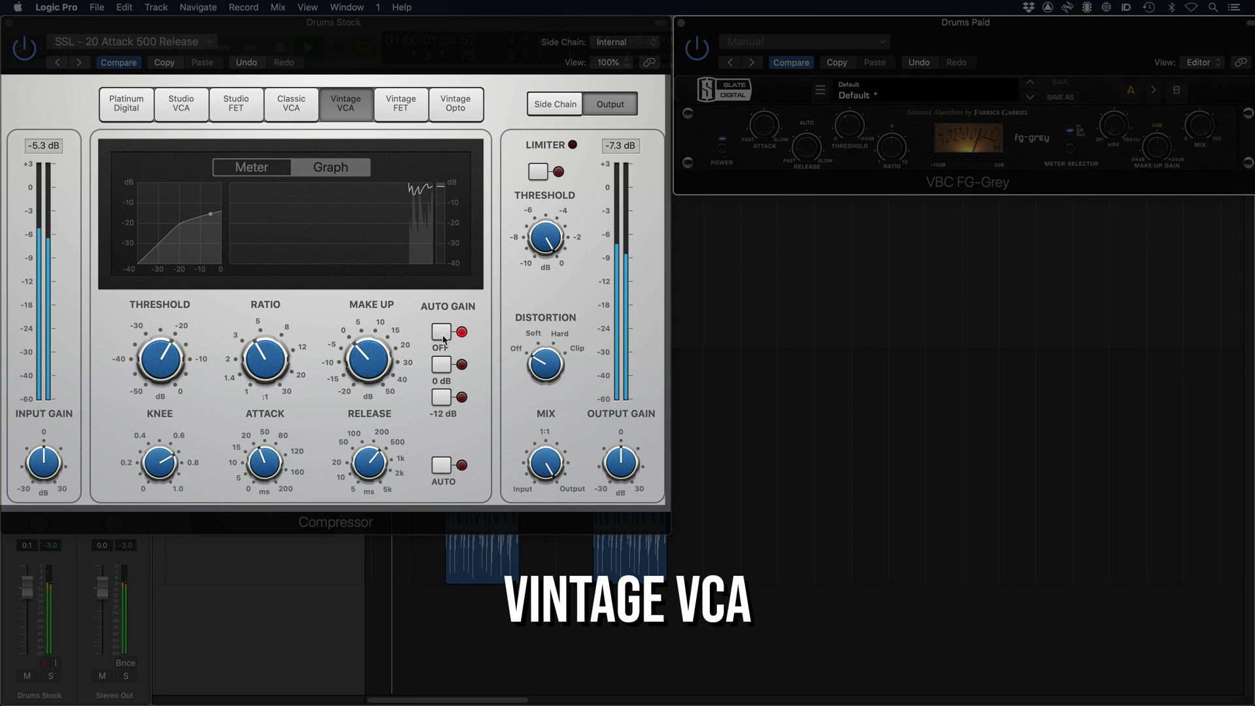
Step: Set the Vintage VCA compressor's attack to 56 ms while listening against the FG-Grey
left_click(263, 461)
left_click_drag(263, 460, 263, 462)
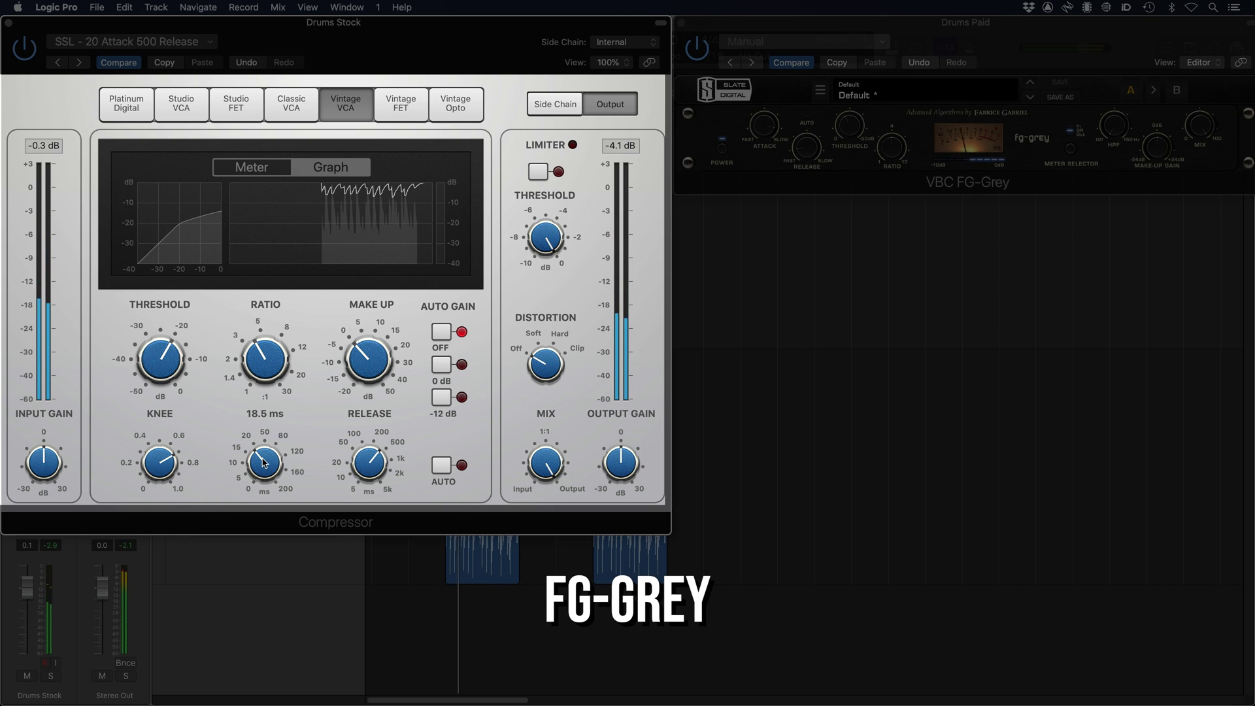
left_click_drag(265, 450, 265, 443)
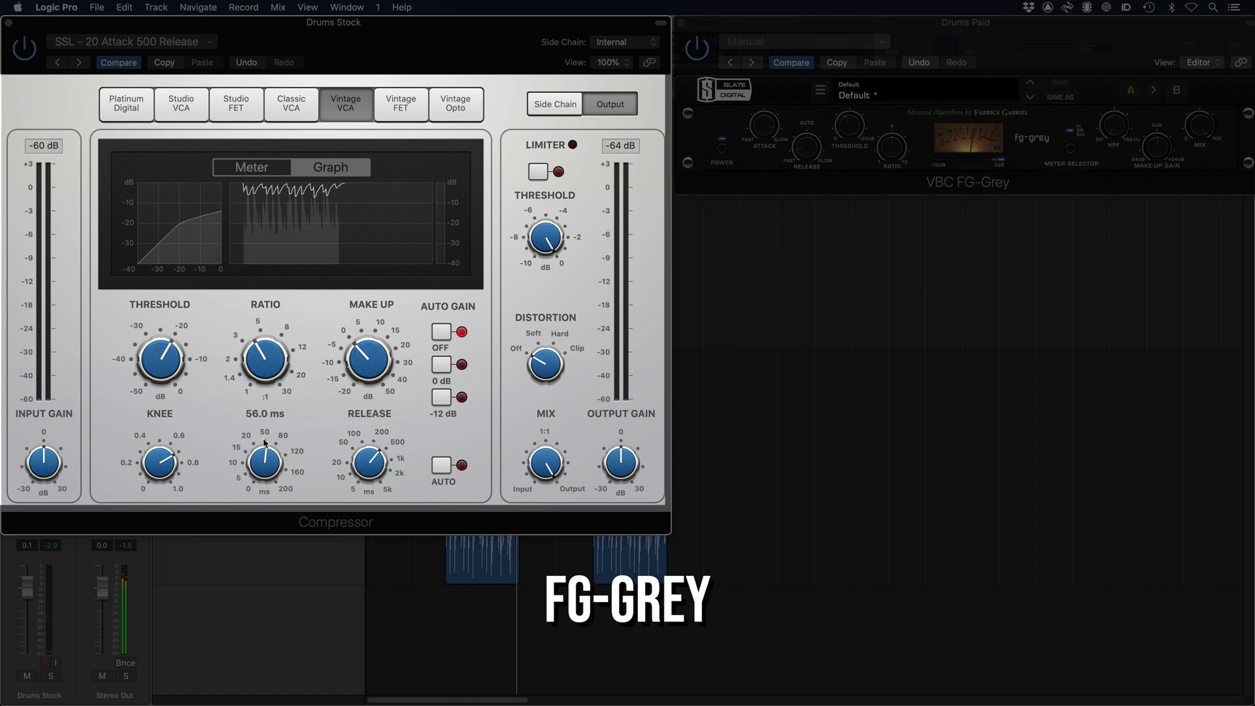
key("space")
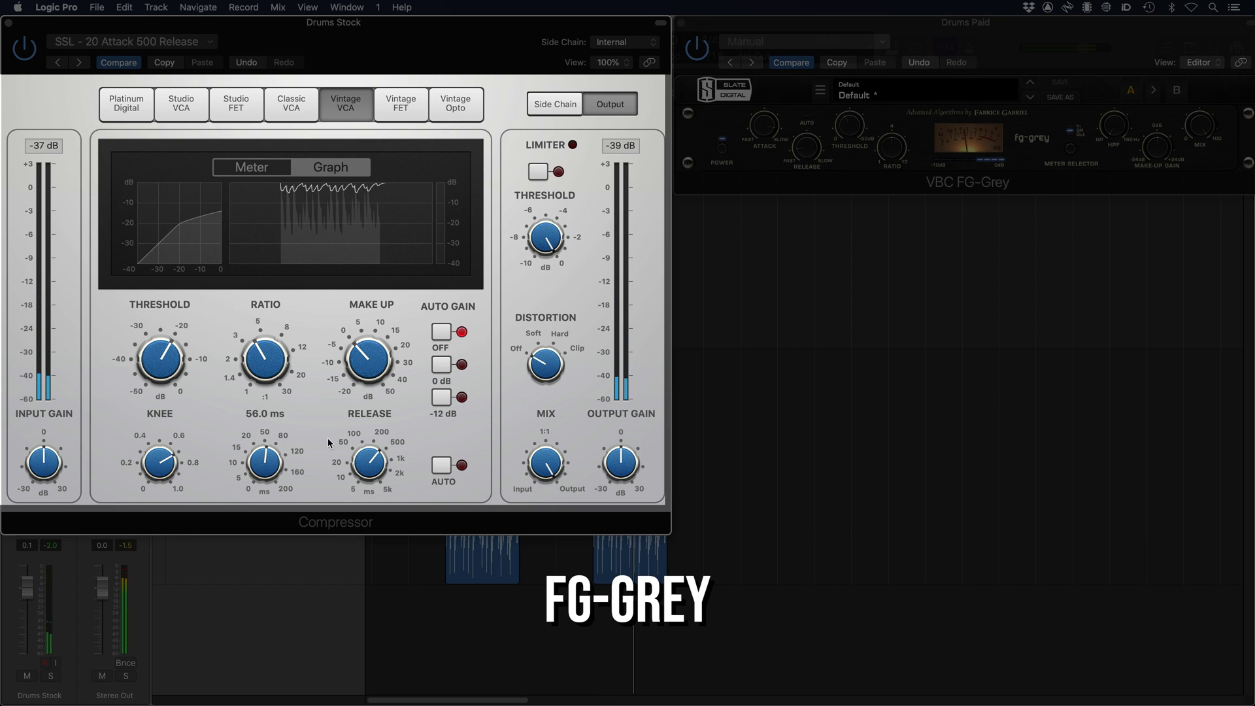
Step: Set the Vintage VCA compressor's release to about 370 ms during playback
mouse_move(355, 457)
left_click_drag(364, 459, 364, 473)
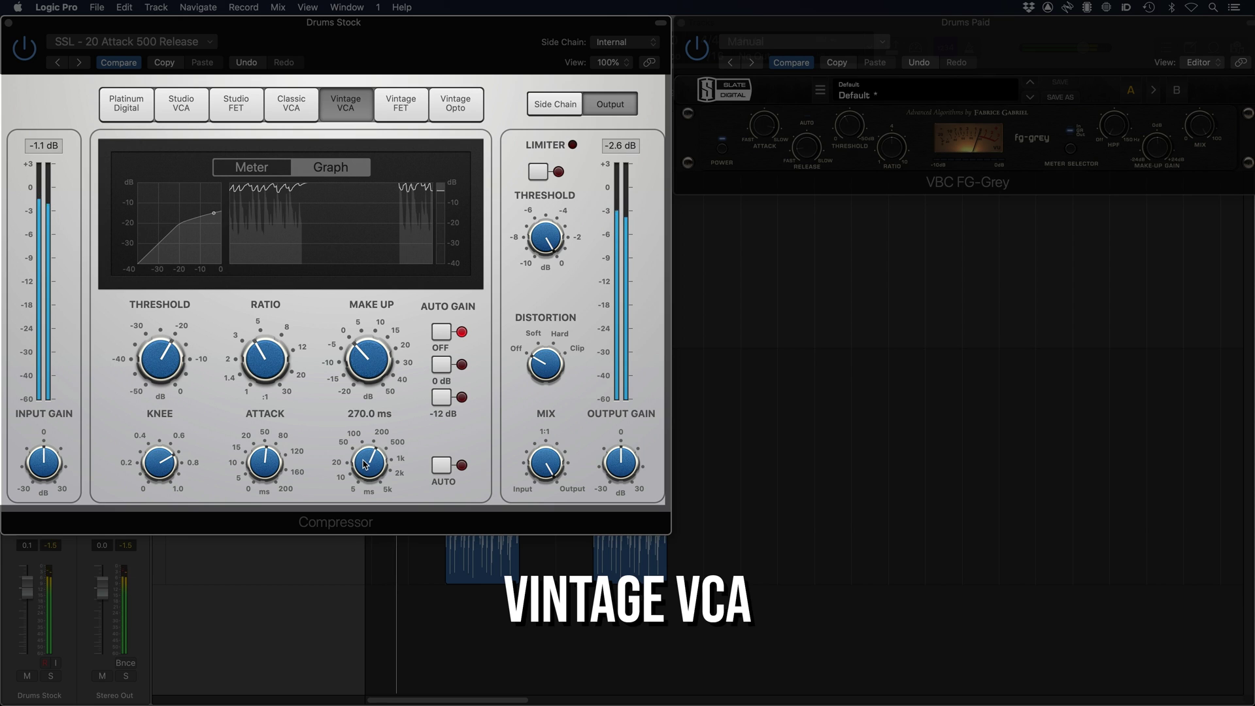
left_click_drag(364, 474, 366, 459)
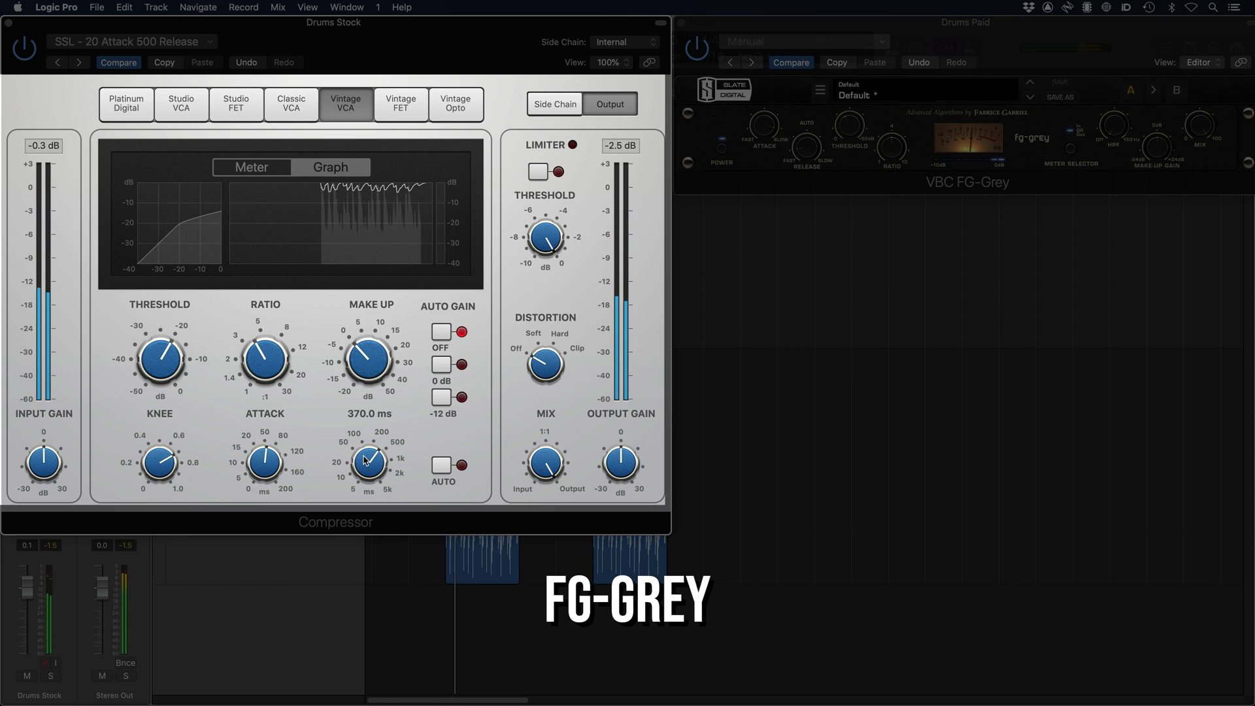
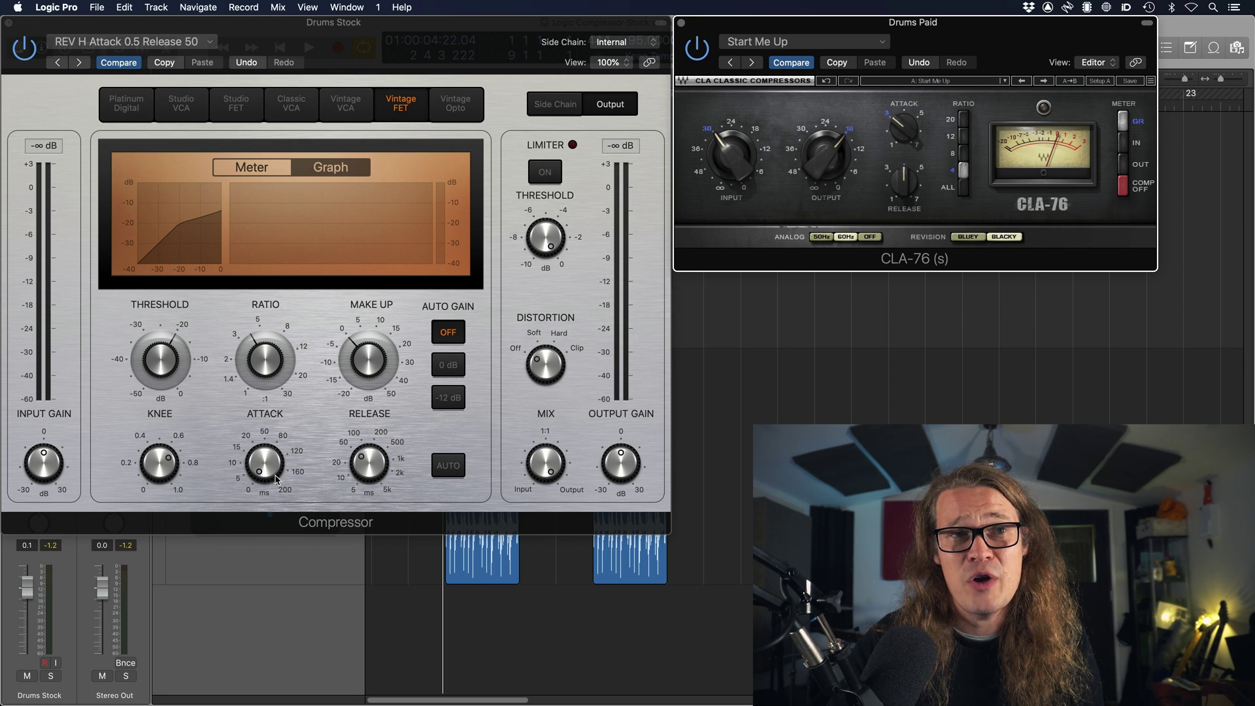
Step: Set the CLA-76's attack and release to 7 and compare it with the Vintage FET compressor during playback
mouse_move(272, 479)
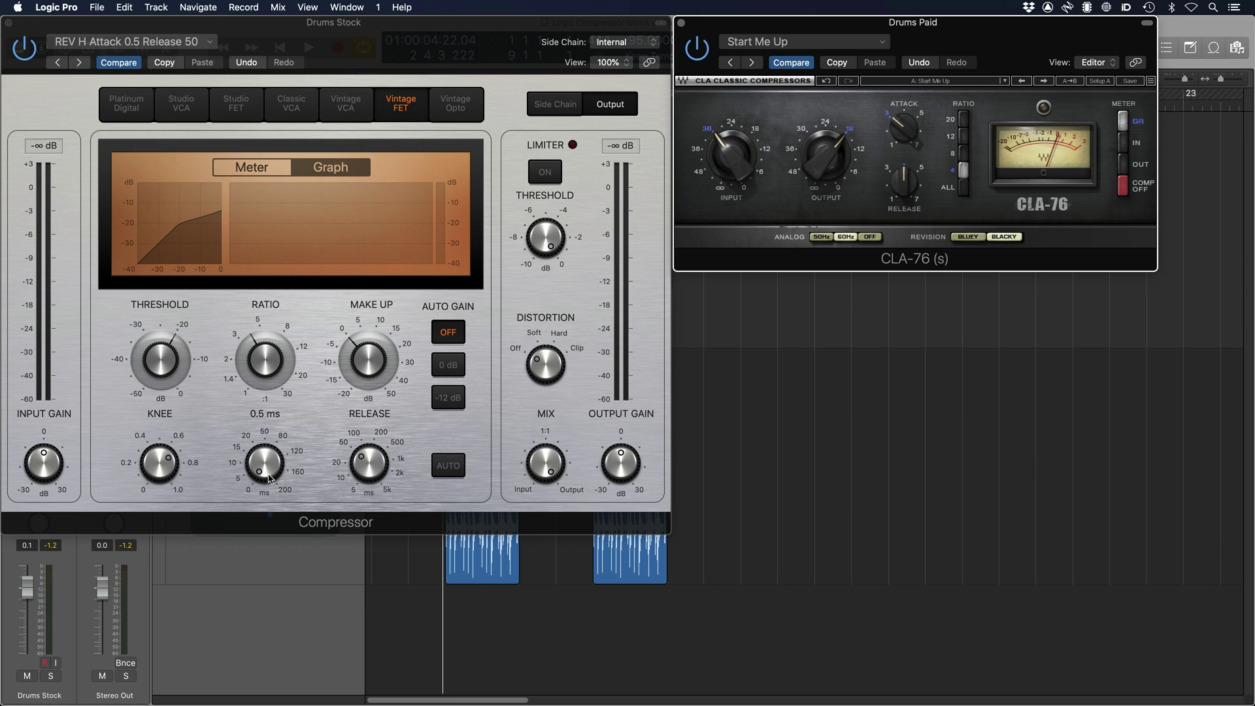
key("space")
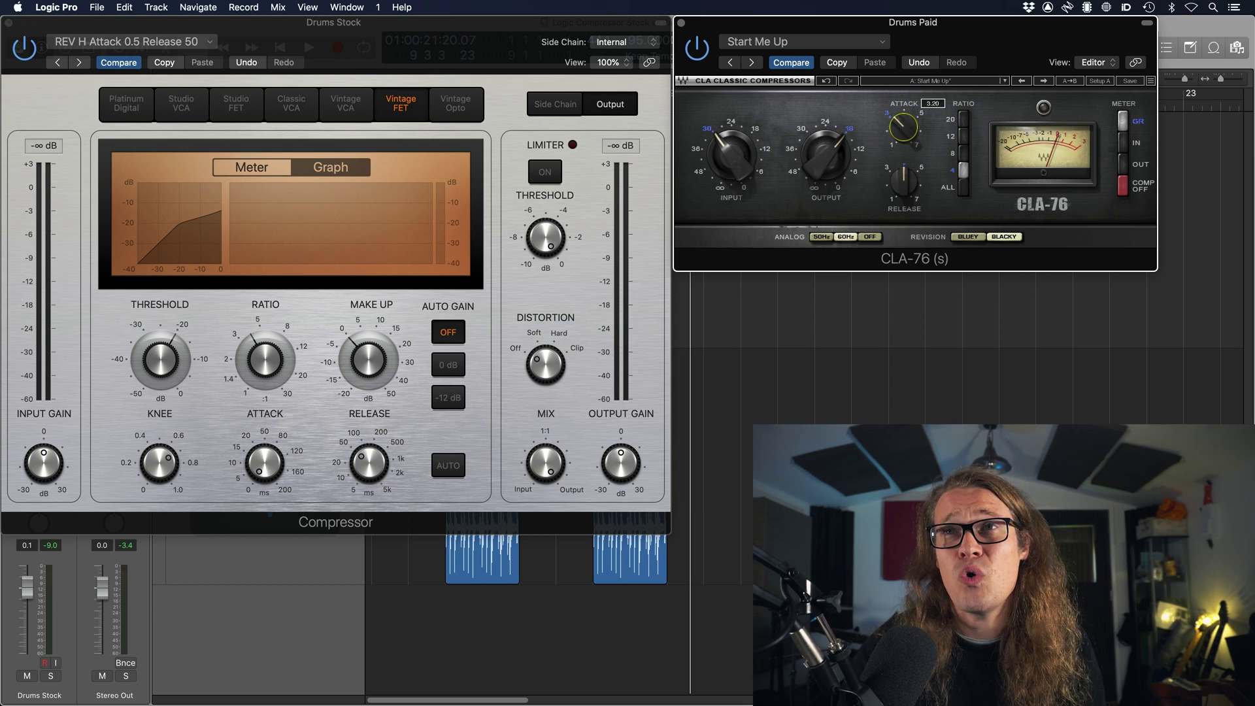
left_click_drag(904, 126, 904, 118)
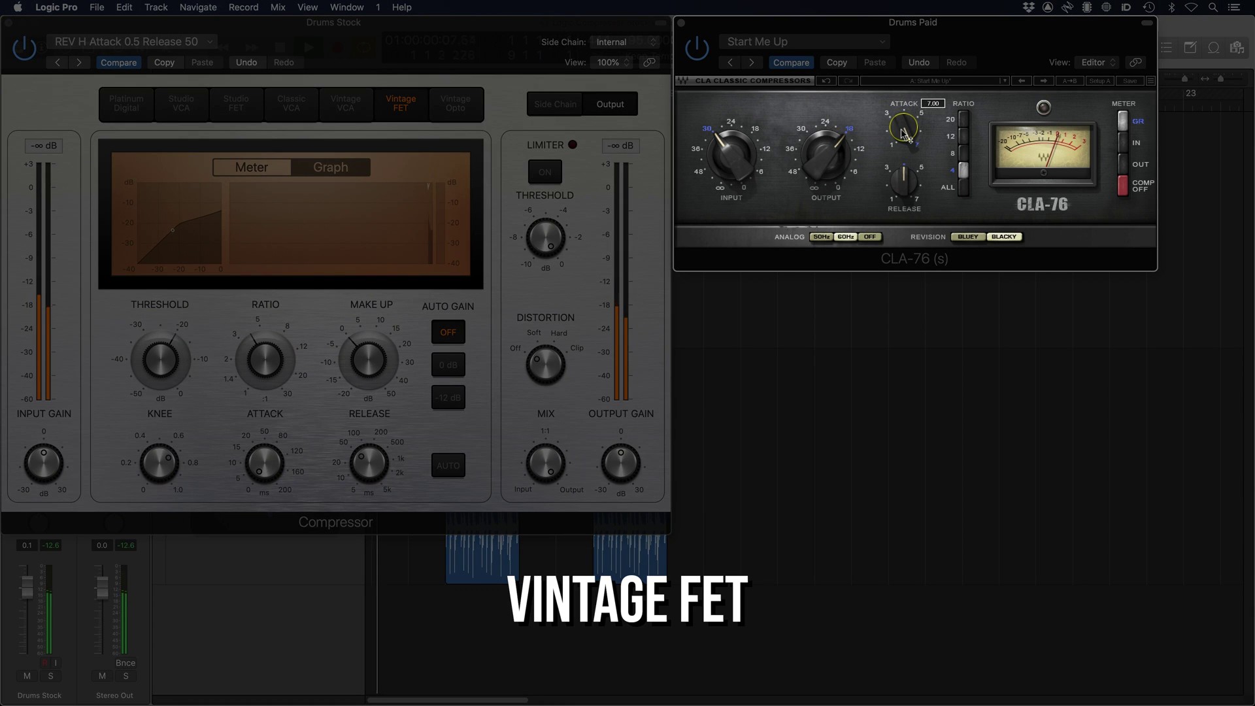
key("space")
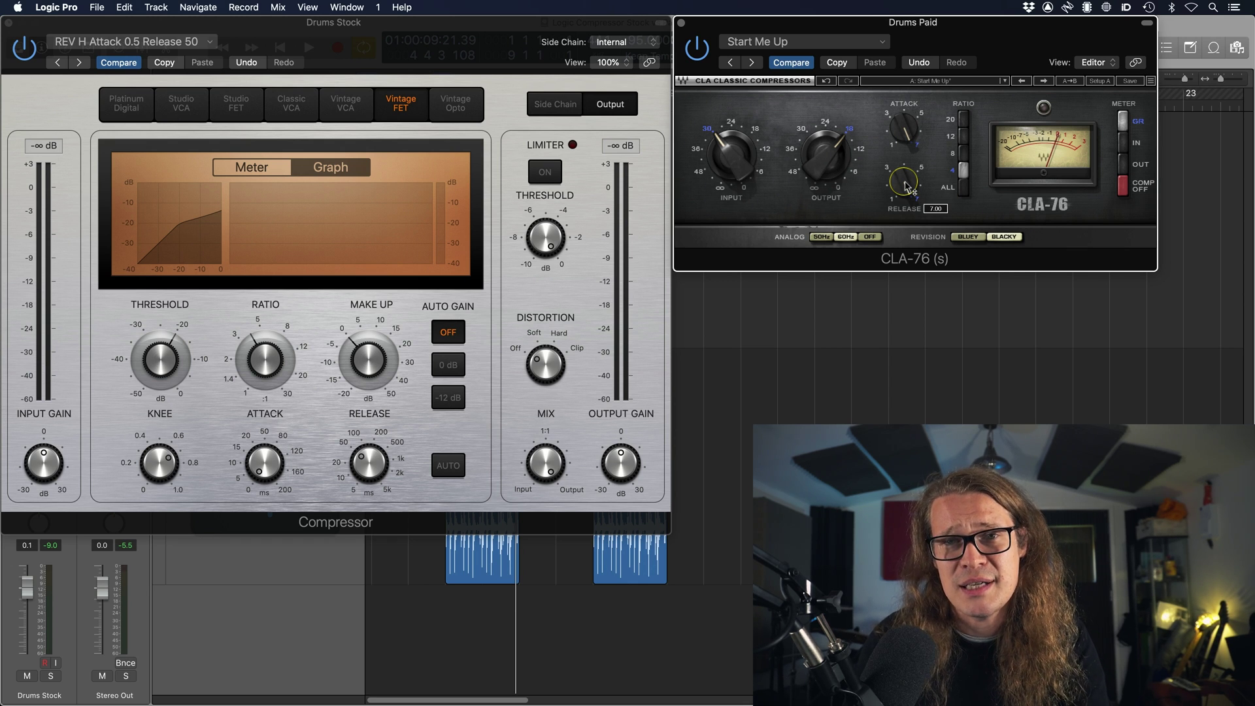
Step: Raise the CLA-76's input slightly and lower its output to about 24 during playback against the Vintage FET
key("space")
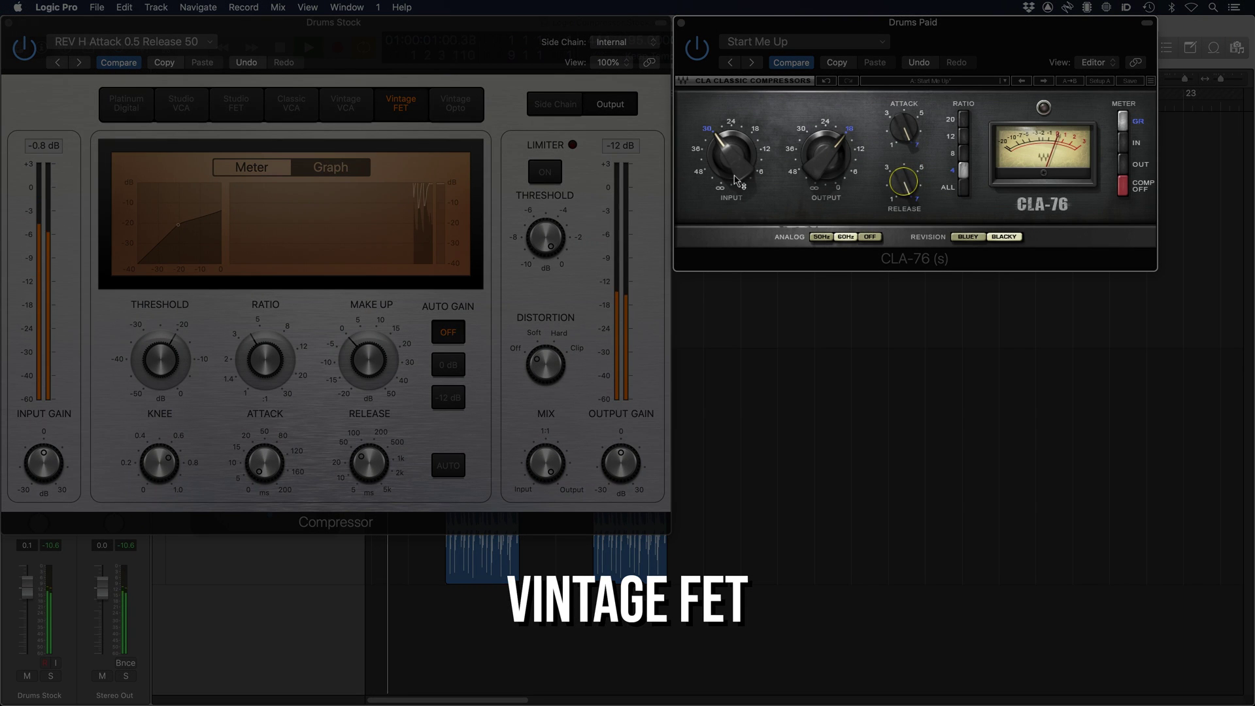
left_click_drag(735, 171, 735, 164)
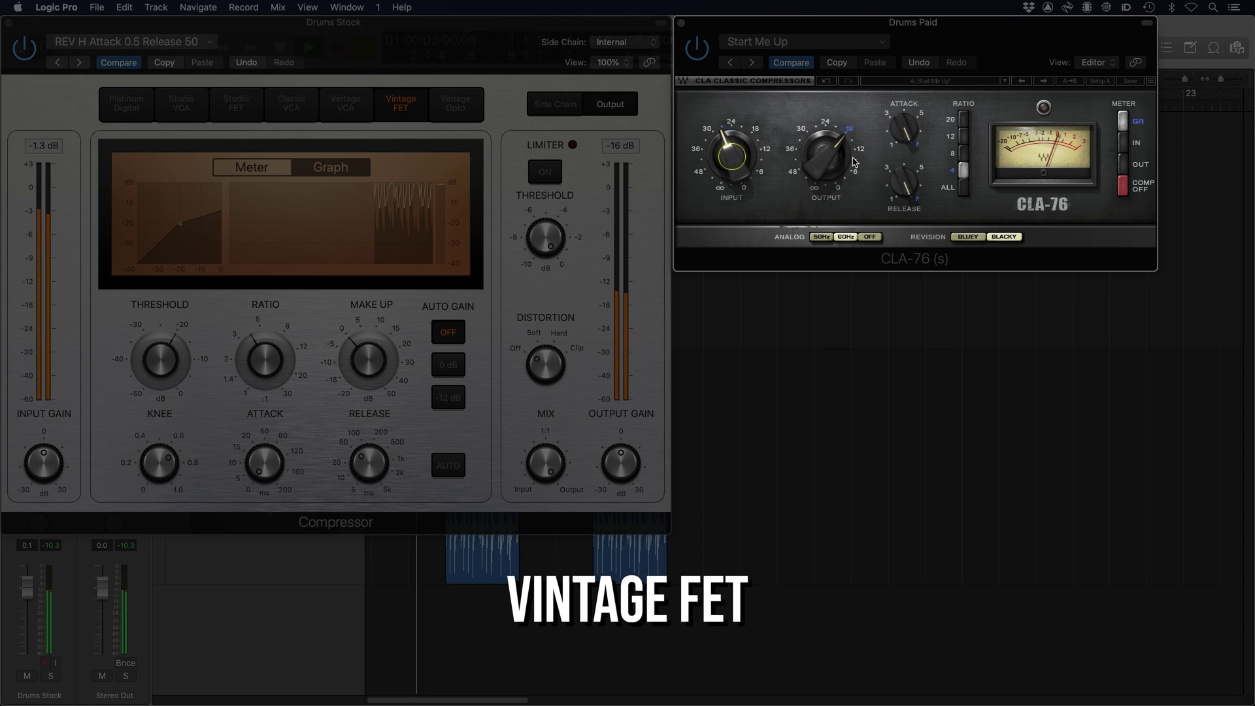
left_click_drag(825, 157, 826, 173)
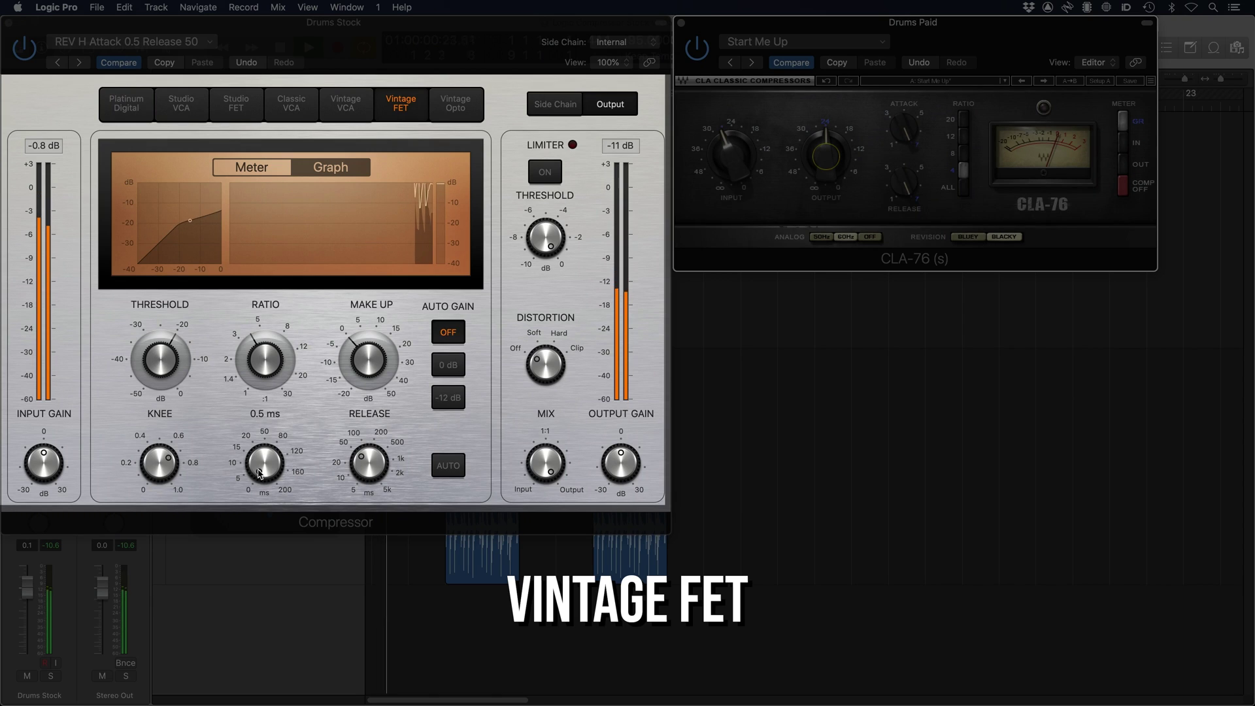
Step: Set the Vintage FET compressor's attack to 1 ms and its release to about 230 ms while comparing it with the CLA-76 during playback
left_click_drag(259, 473, 260, 461)
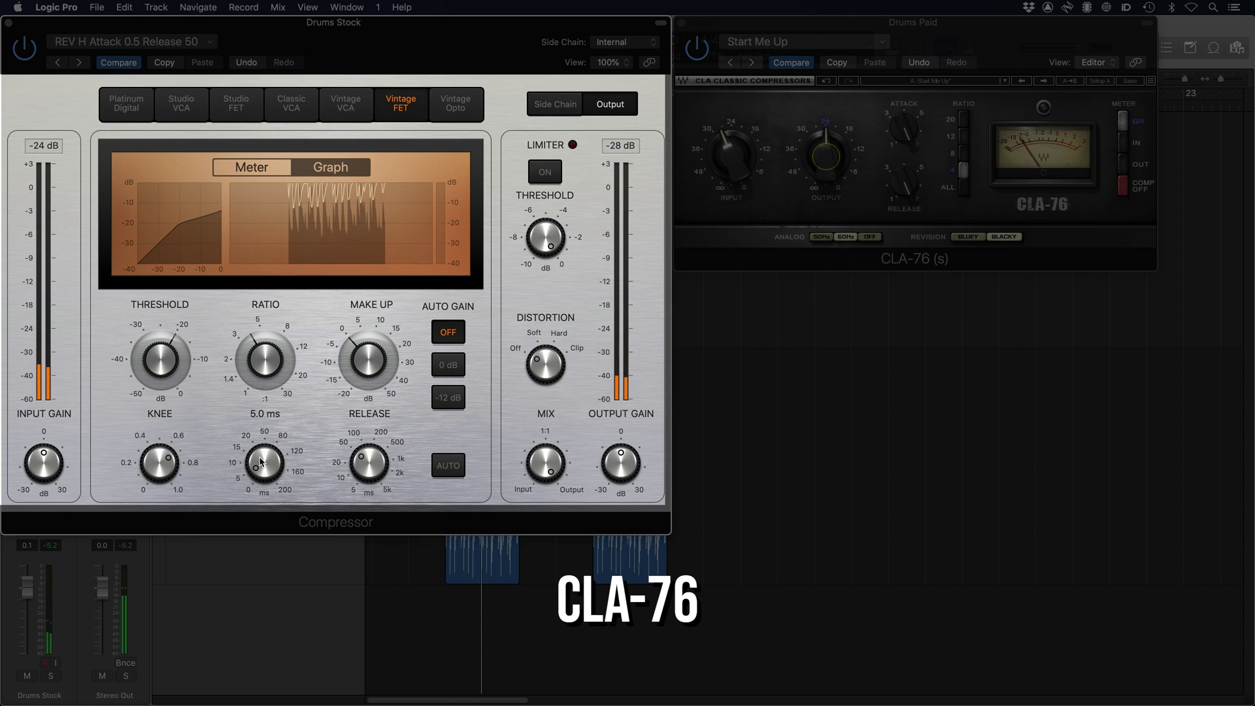
left_click_drag(260, 461, 261, 461)
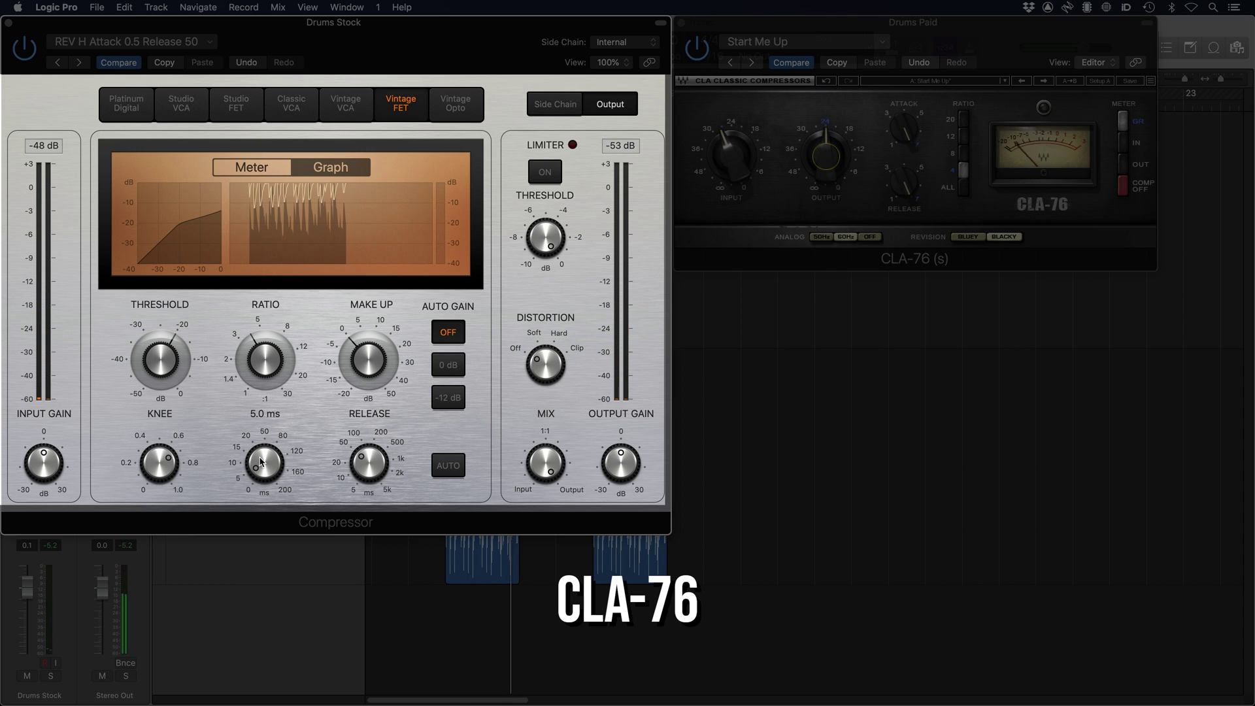
left_click_drag(259, 464, 260, 467)
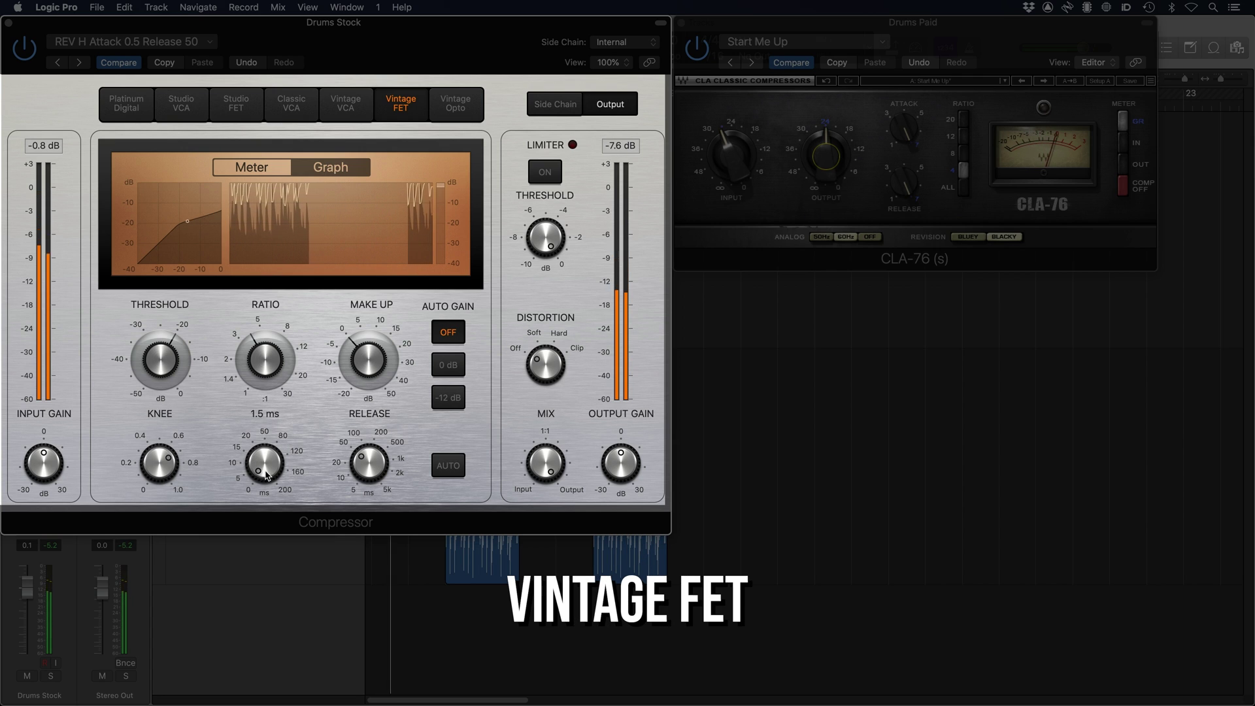
left_click_drag(265, 463, 266, 476)
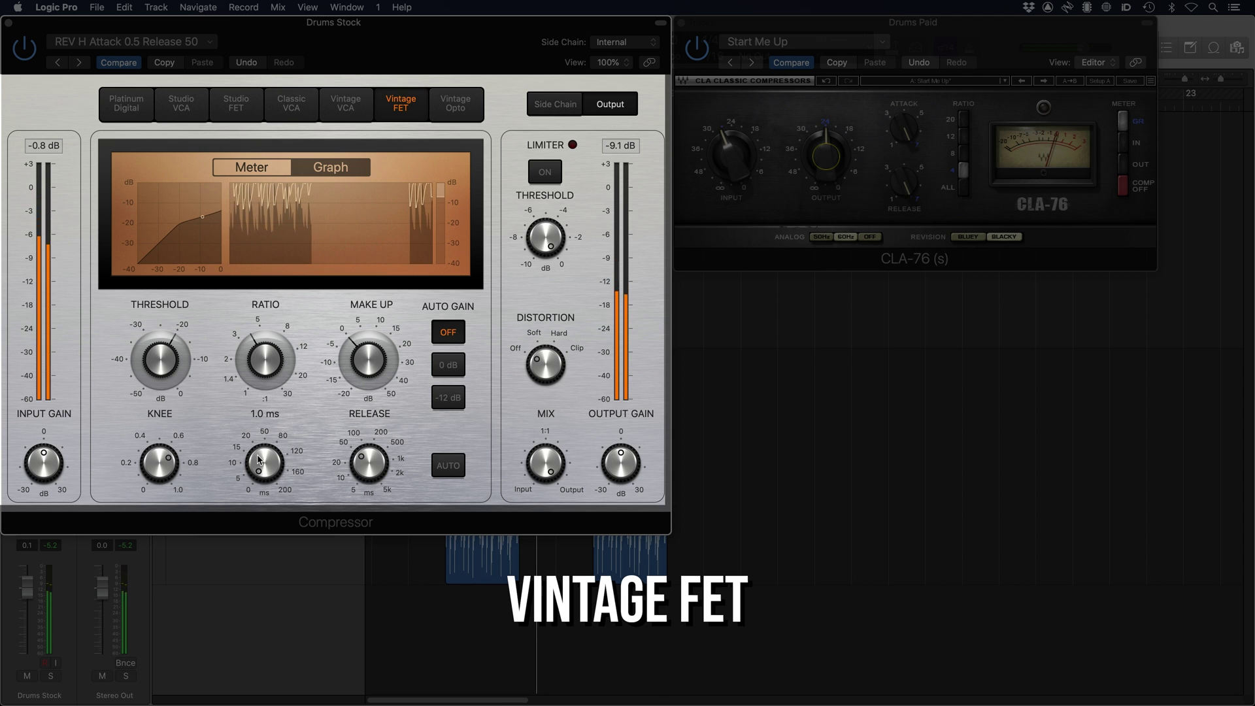
mouse_move(361, 457)
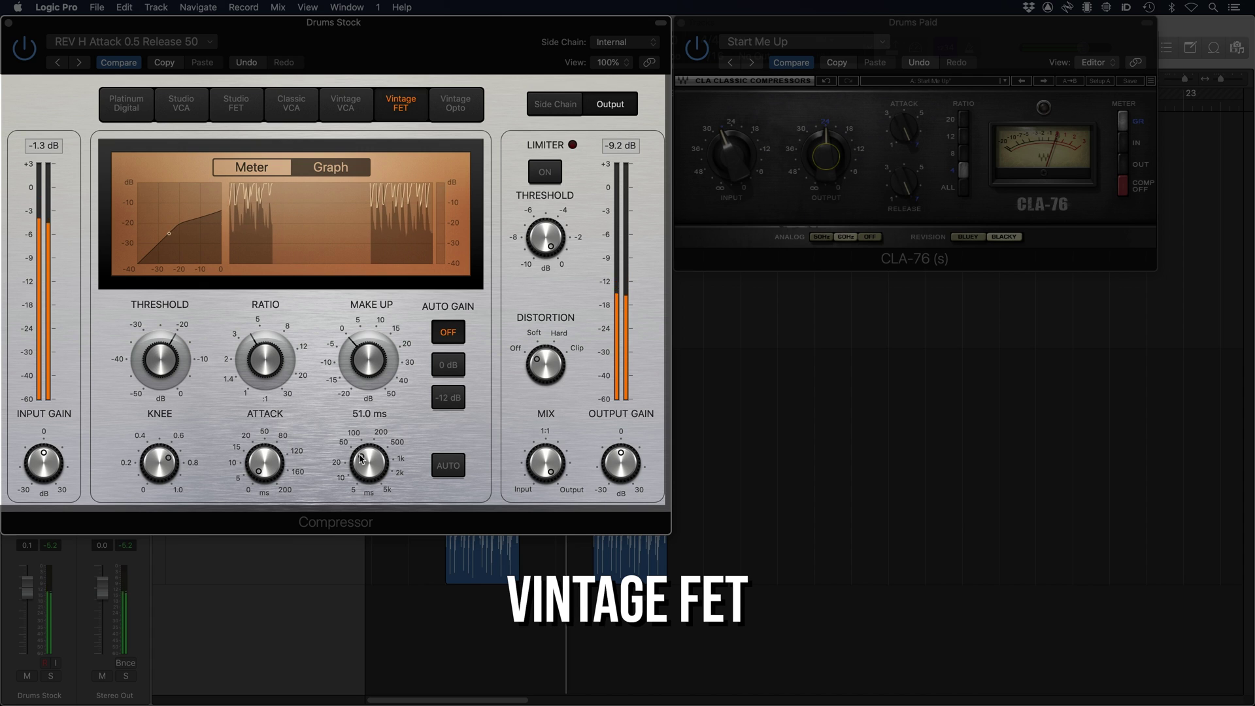
left_click_drag(363, 461, 339, 423)
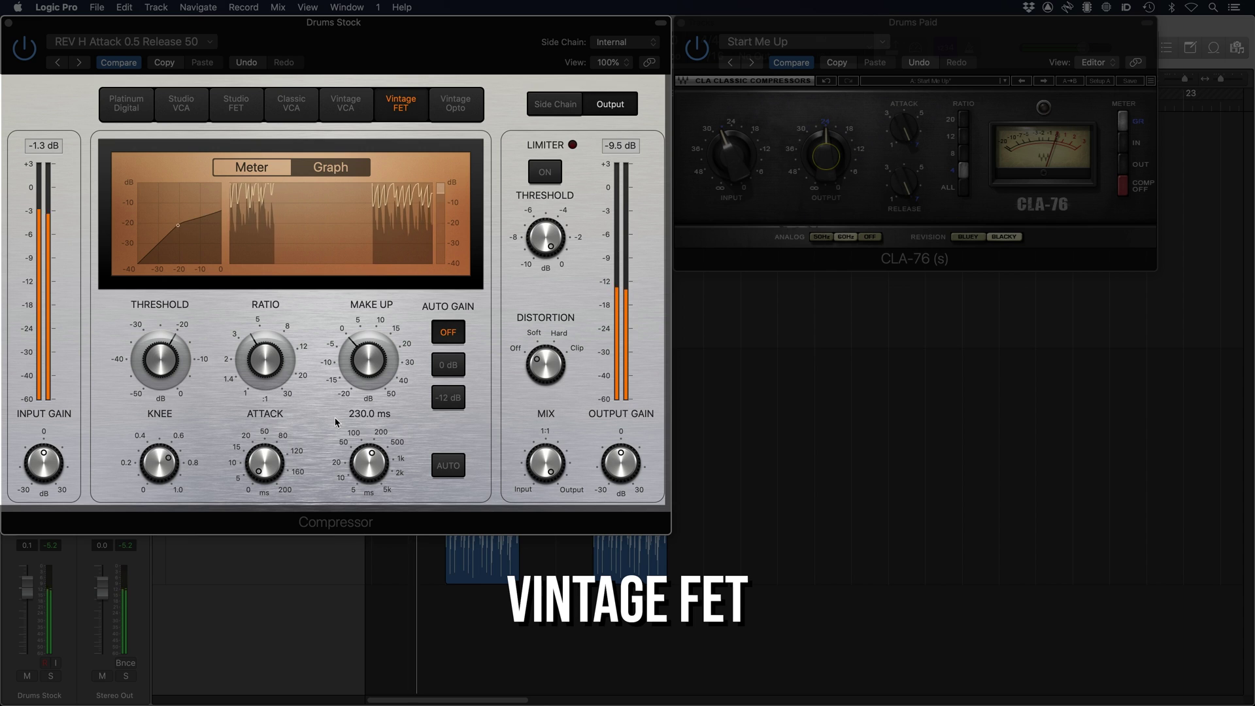
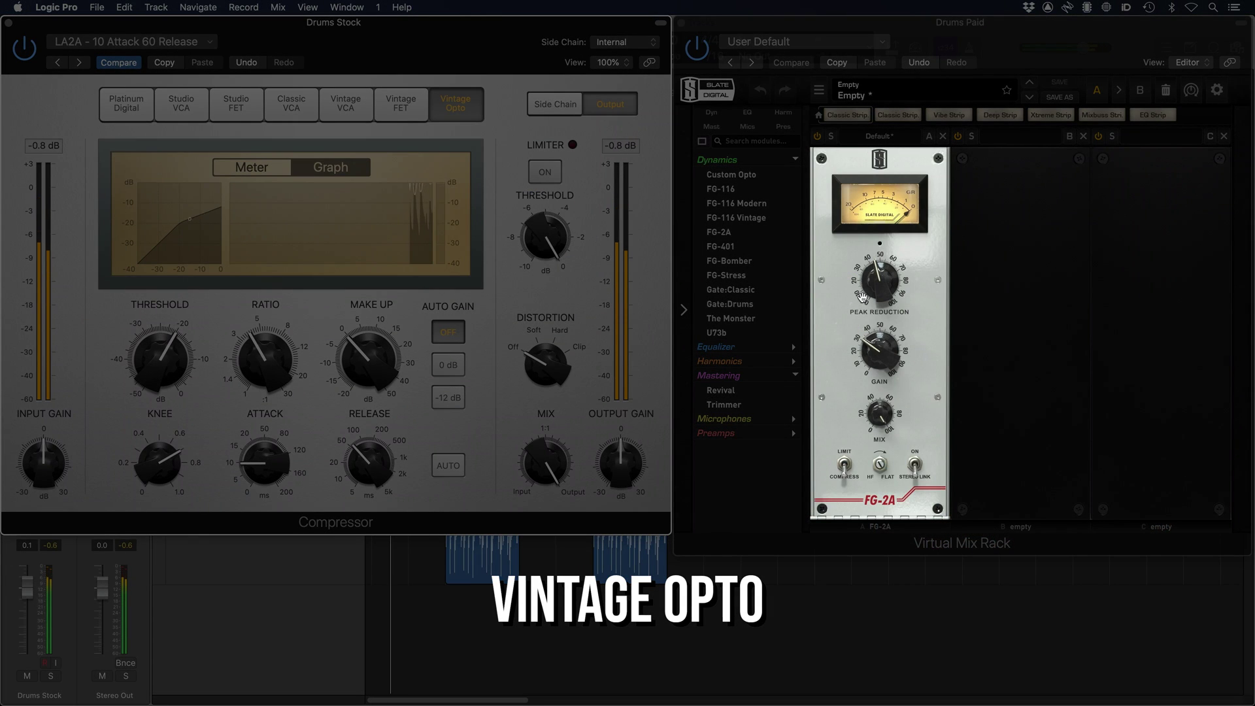
Step: Lower the FG-2A's peak reduction to about 30 while comparing it with the Vintage Opto during playback
left_click(871, 307)
left_click_drag(872, 307, 879, 286)
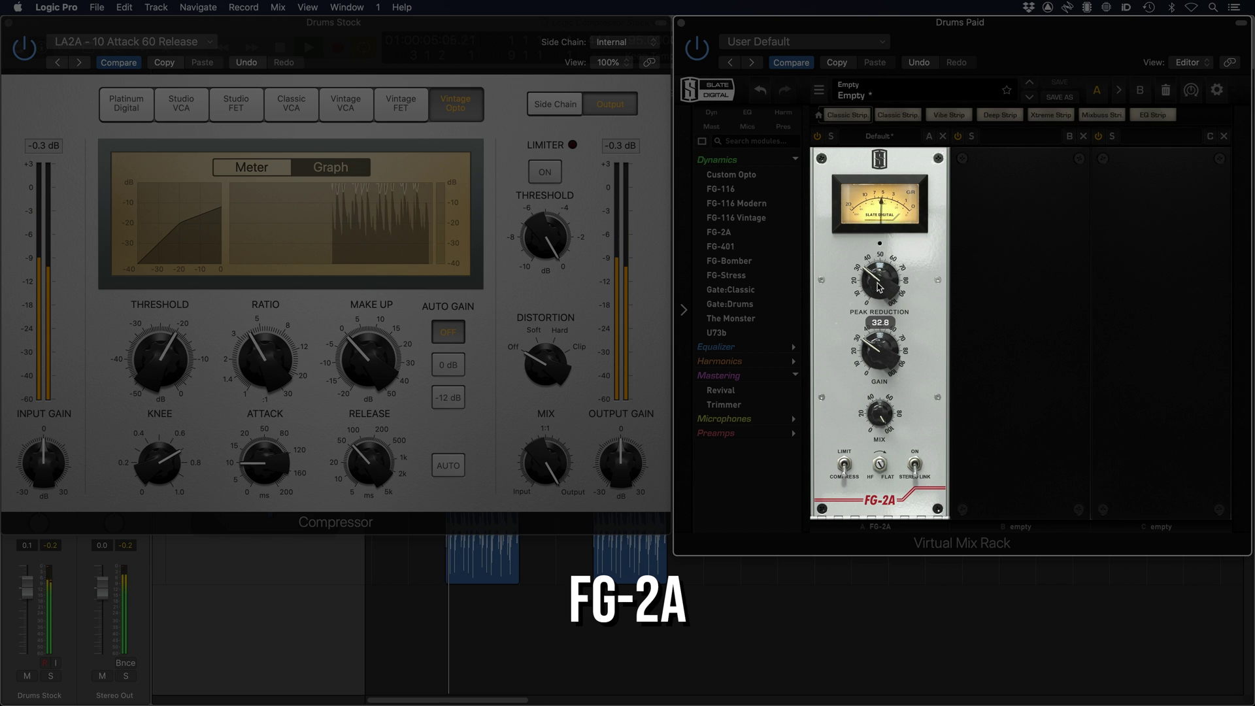
left_click_drag(879, 286, 879, 294)
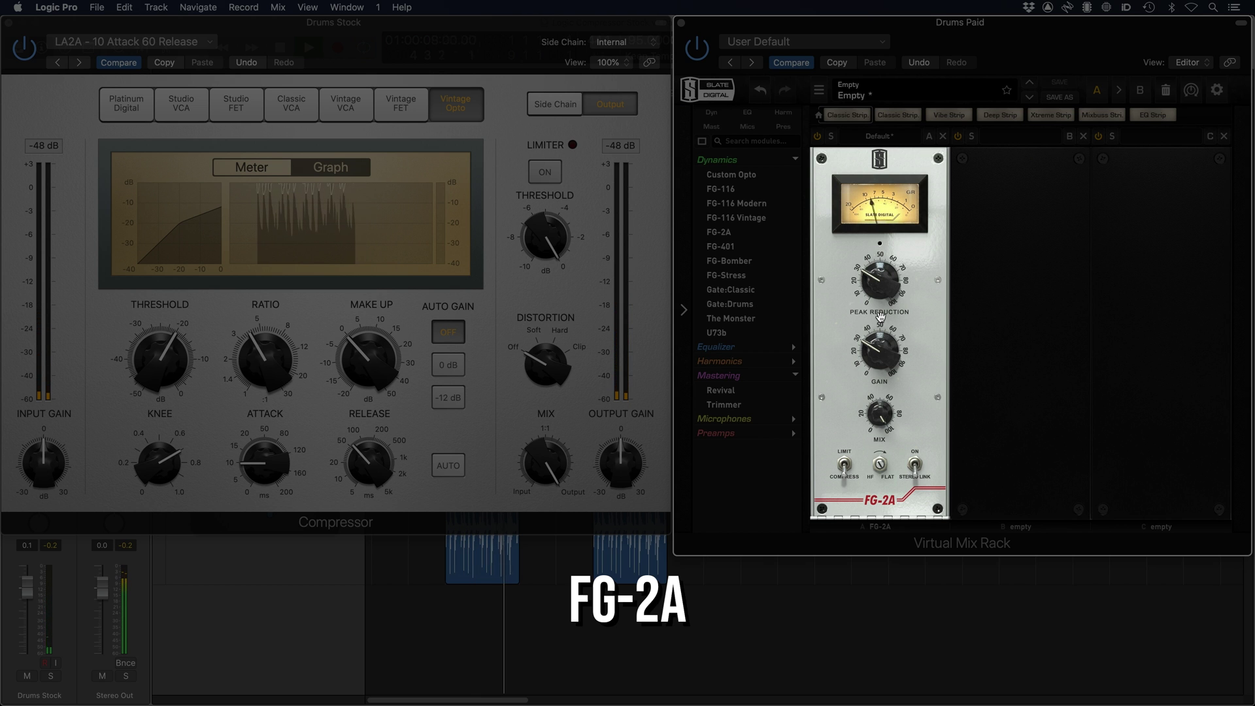
key("space")
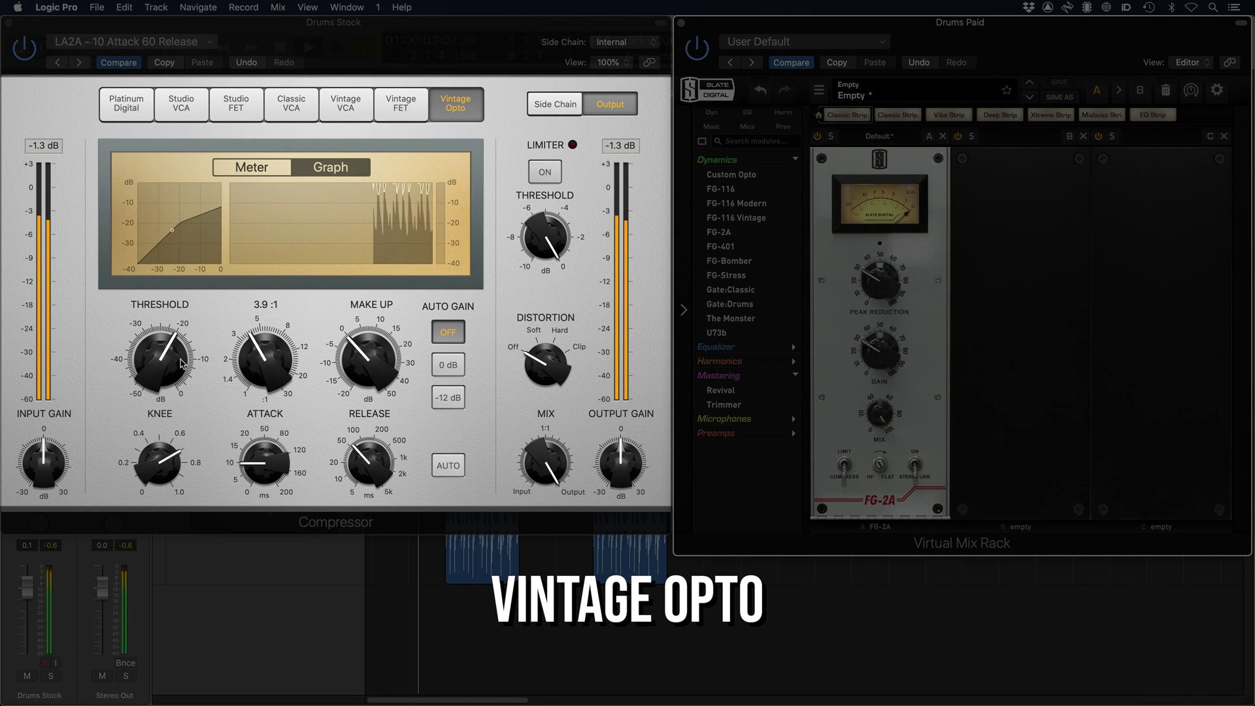
Step: Lower the Vintage Opto's threshold to about -30 dB and set its attack to 14.5 ms during playback
left_click_drag(183, 363, 160, 395)
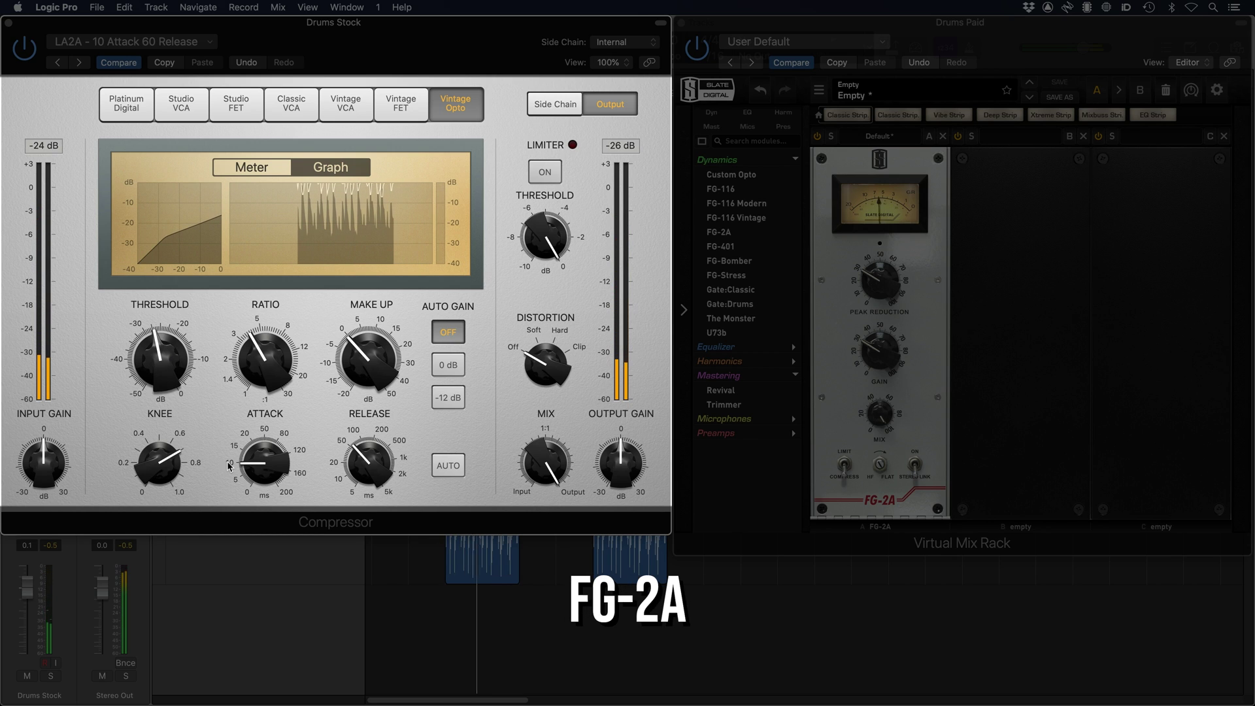
left_click_drag(229, 466, 257, 457)
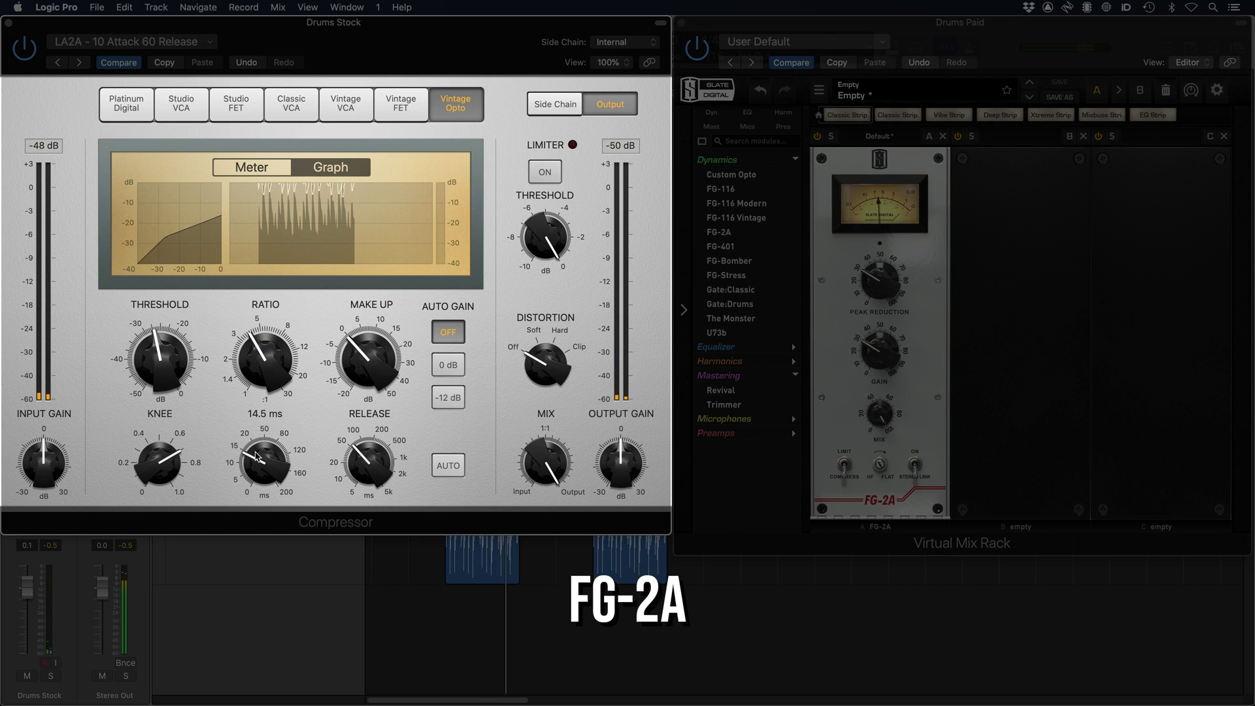
mouse_move(175, 368)
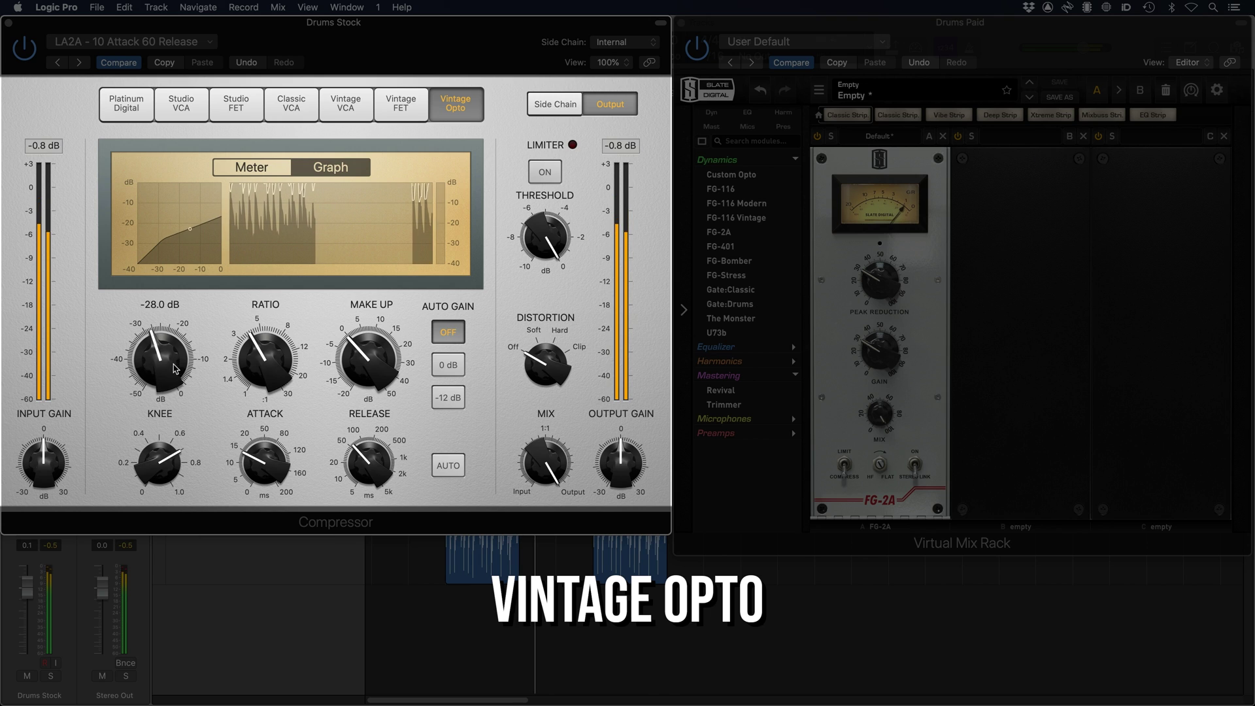
left_click_drag(175, 368, 175, 377)
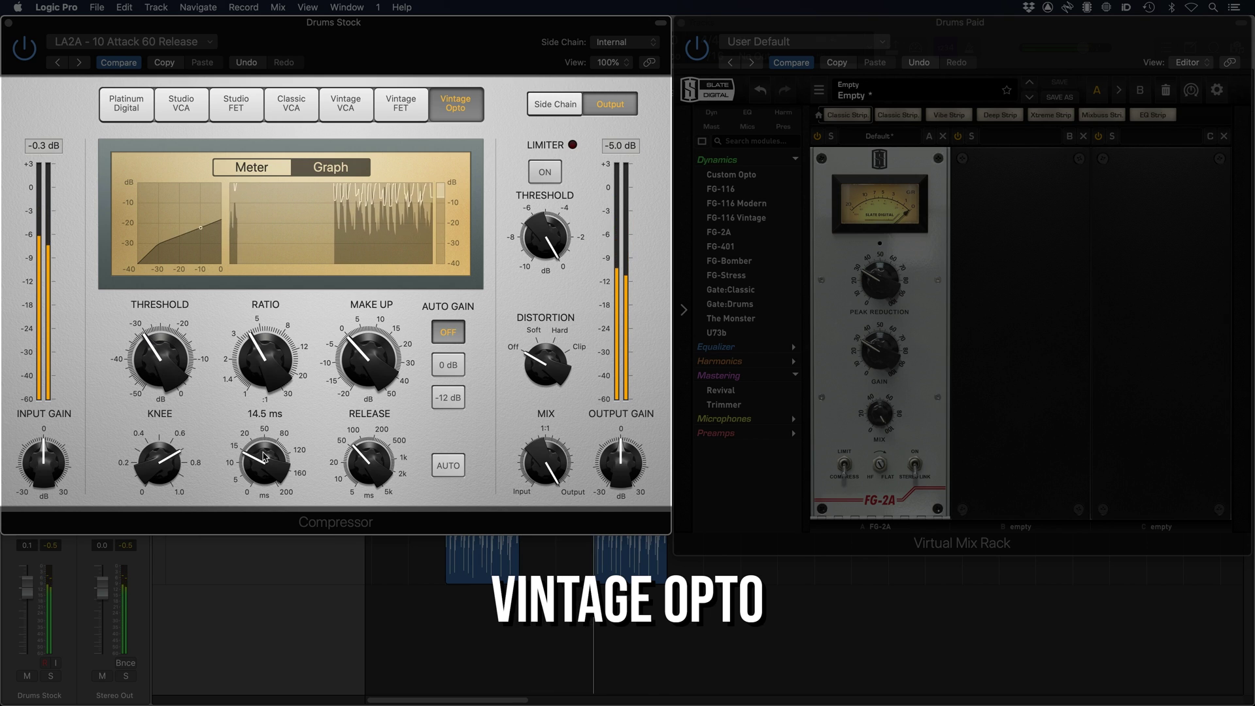
Step: Set the Vintage Opto's attack to 18.5 ms and shorten its release to about 9.5 ms while listening against the FG-2A
left_click_drag(268, 457, 266, 431)
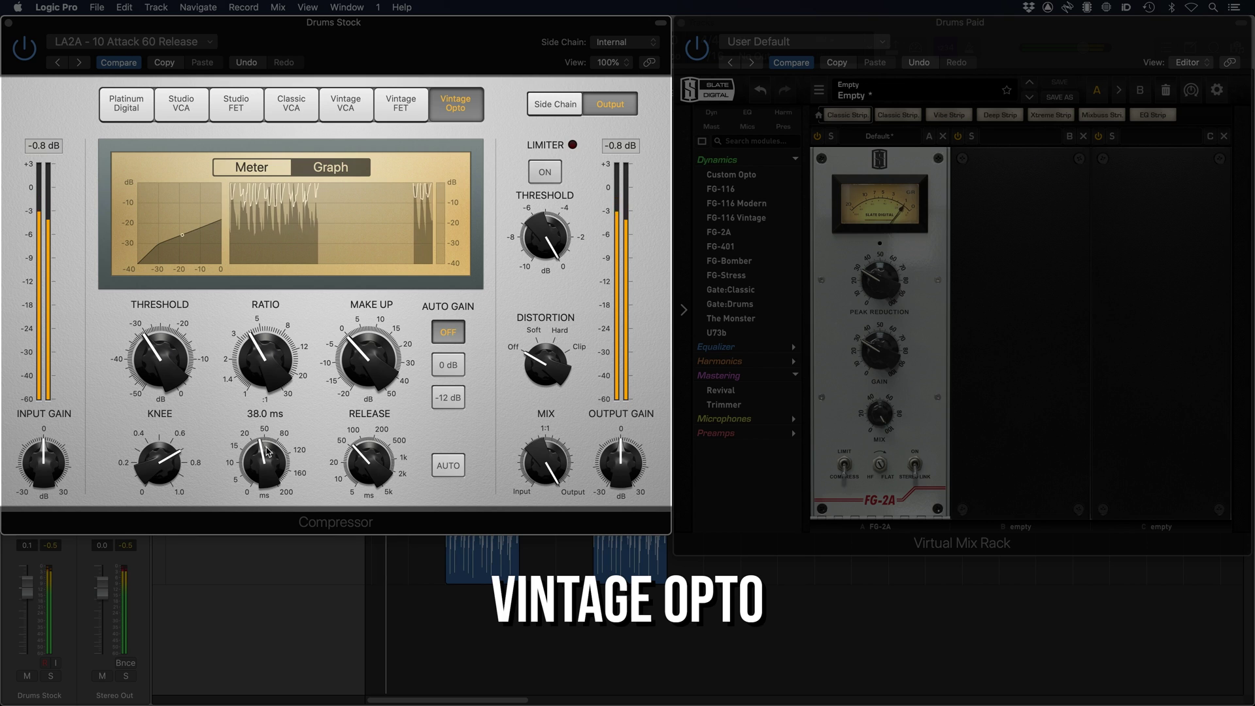
left_click_drag(267, 451, 268, 463)
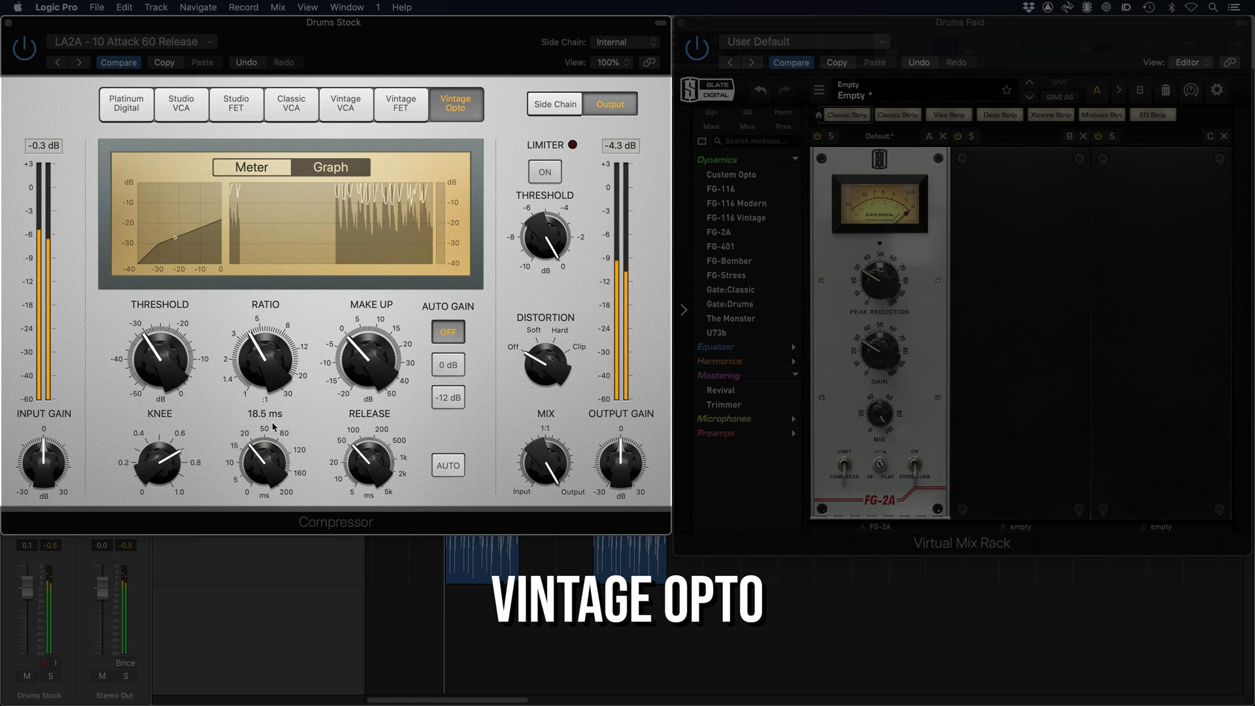
left_click_drag(370, 460, 374, 448)
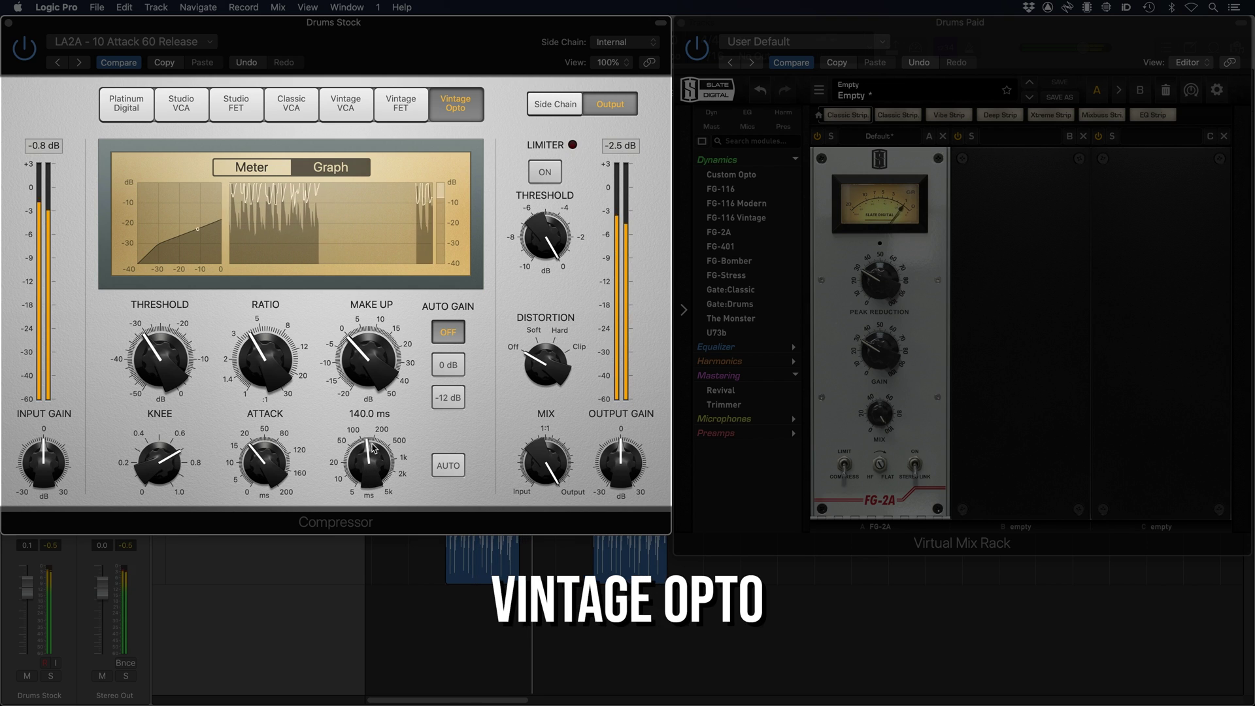
left_click_drag(374, 448, 377, 502)
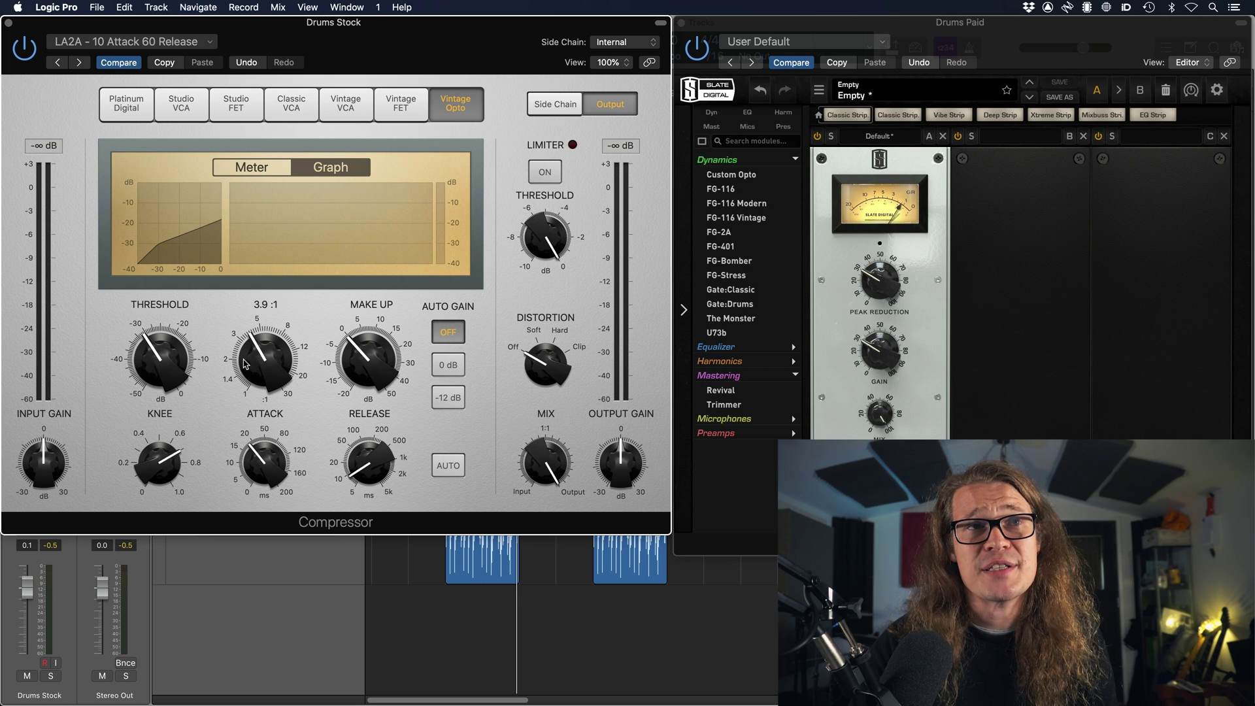
Step: Reduce the Vintage Opto's ratio to 2.9:1 and play the drum loops to compare it with the FG-2A
left_click_drag(244, 363, 244, 373)
key("space")
scroll(244, 373, "down", 2)
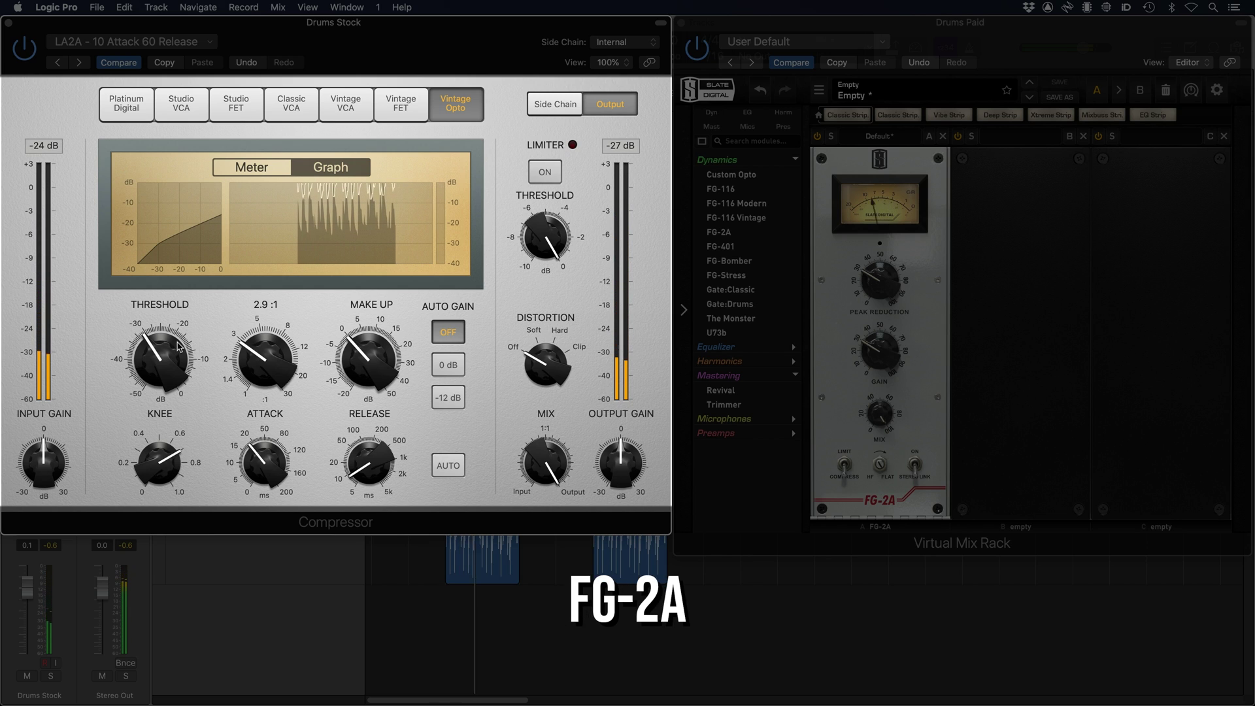
Step: Try a 21 ms release on the Vintage Opto, then set its attack to about 10 ms and its release to 10 ms during playback
mouse_move(312, 461)
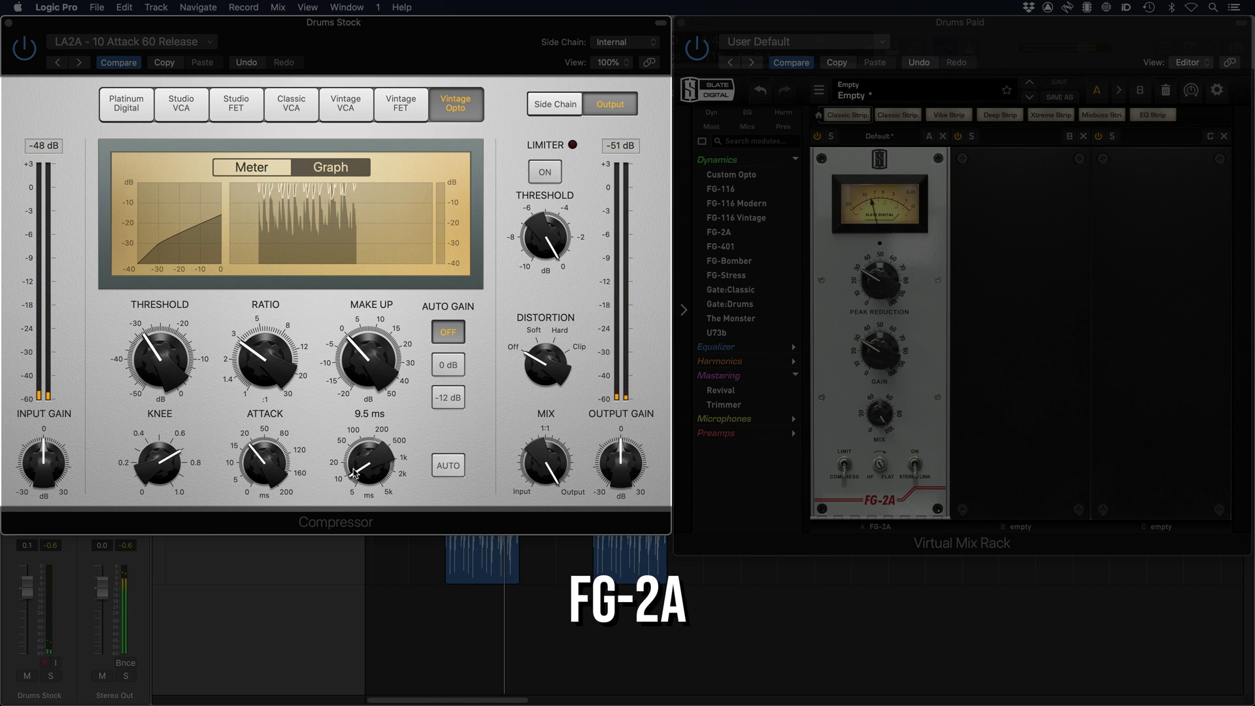
scroll(353, 458, "up", 3)
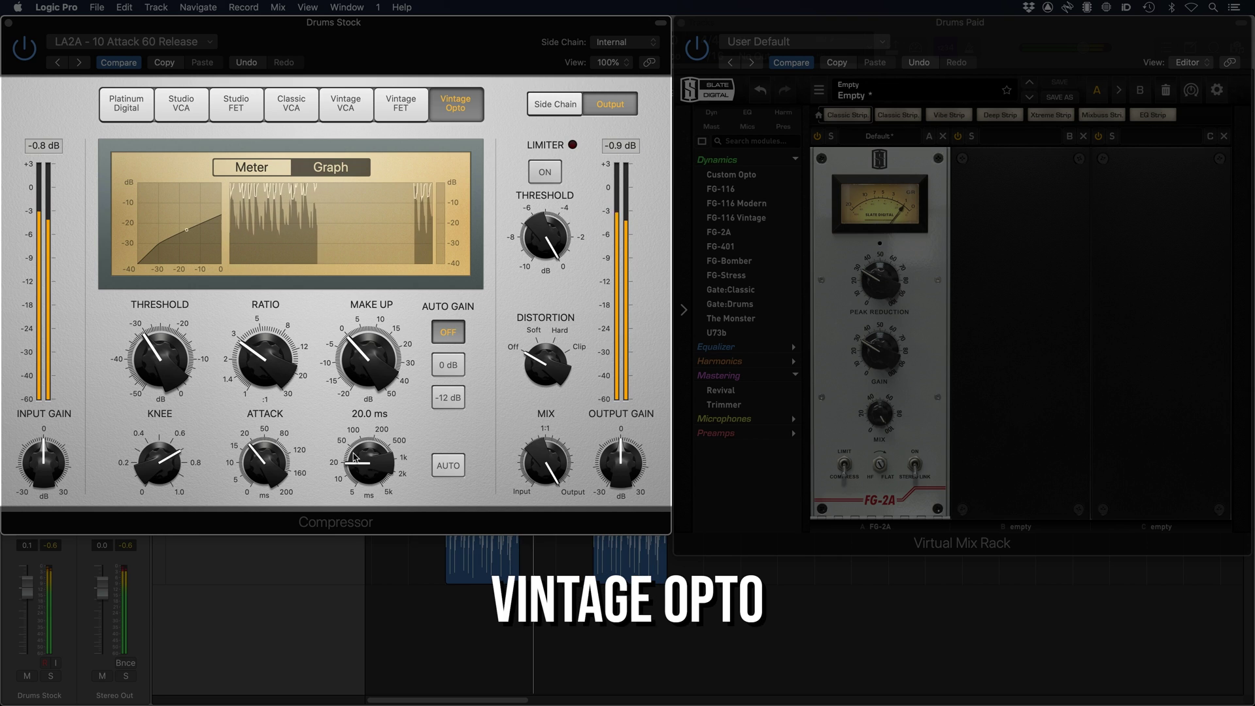
scroll(353, 457, "up", 1)
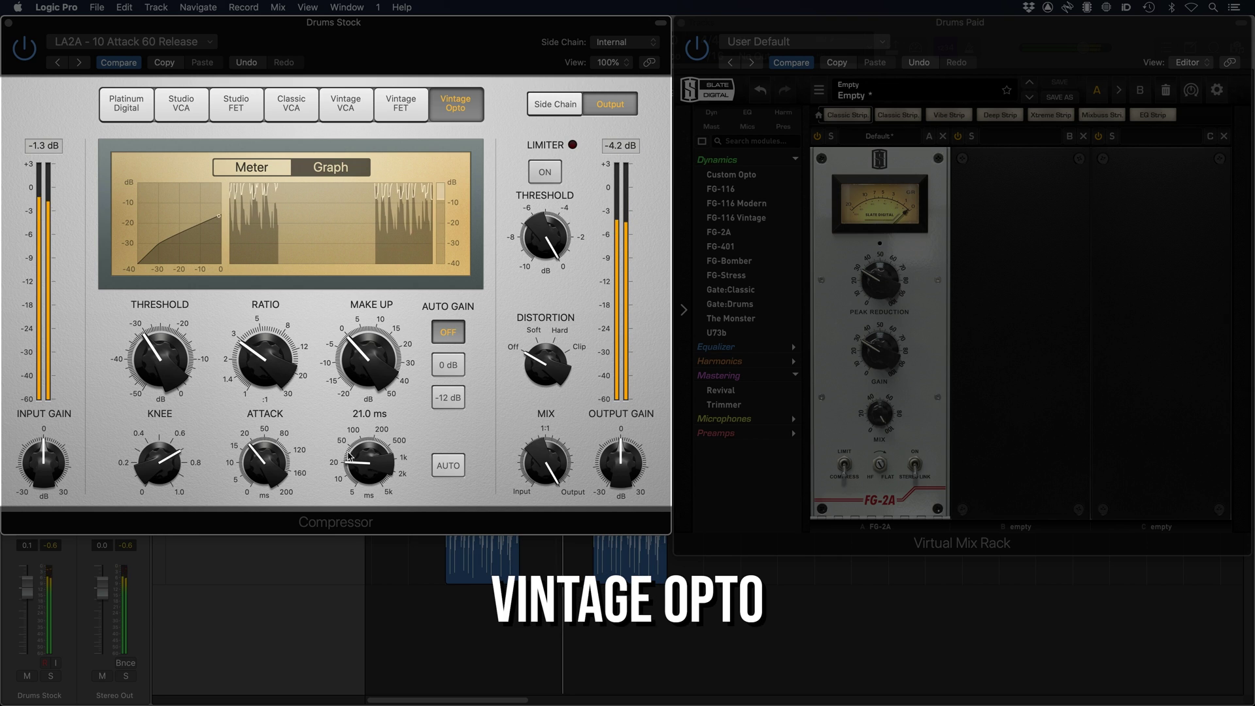
mouse_move(255, 463)
mouse_move(255, 462)
left_mouse_down()
mouse_move(255, 451)
mouse_move(260, 487)
left_mouse_up()
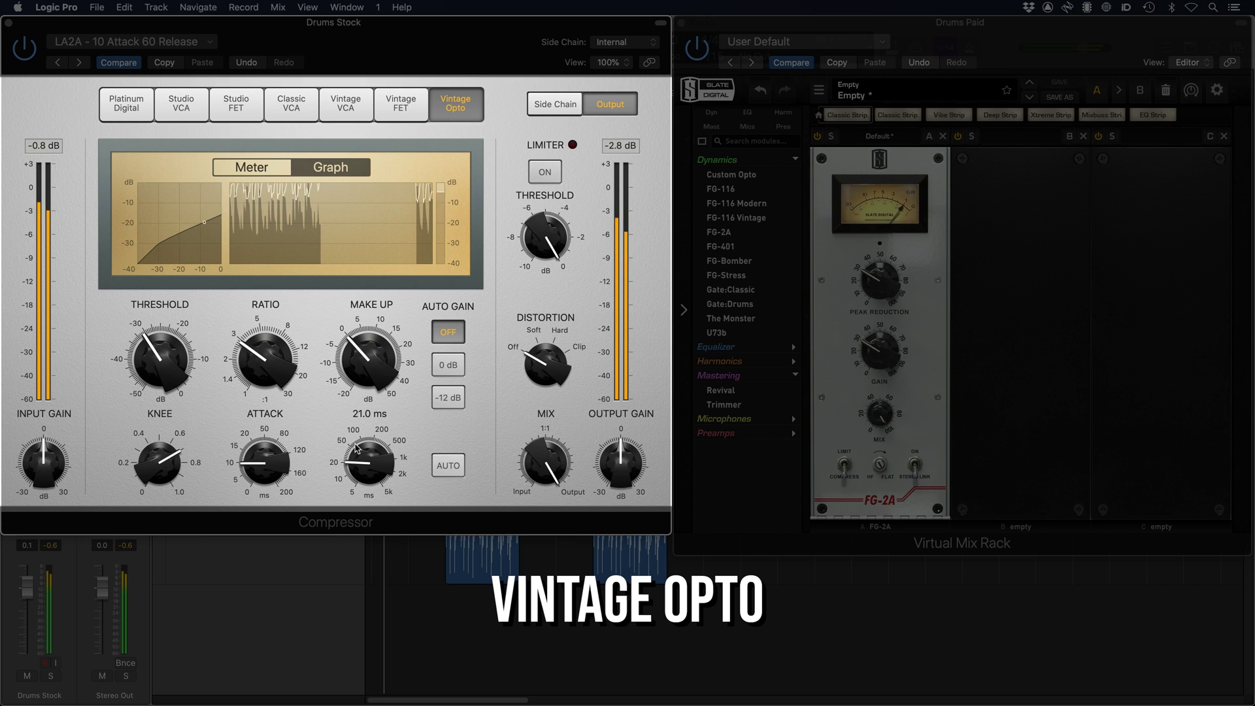
left_click_drag(357, 448, 374, 484)
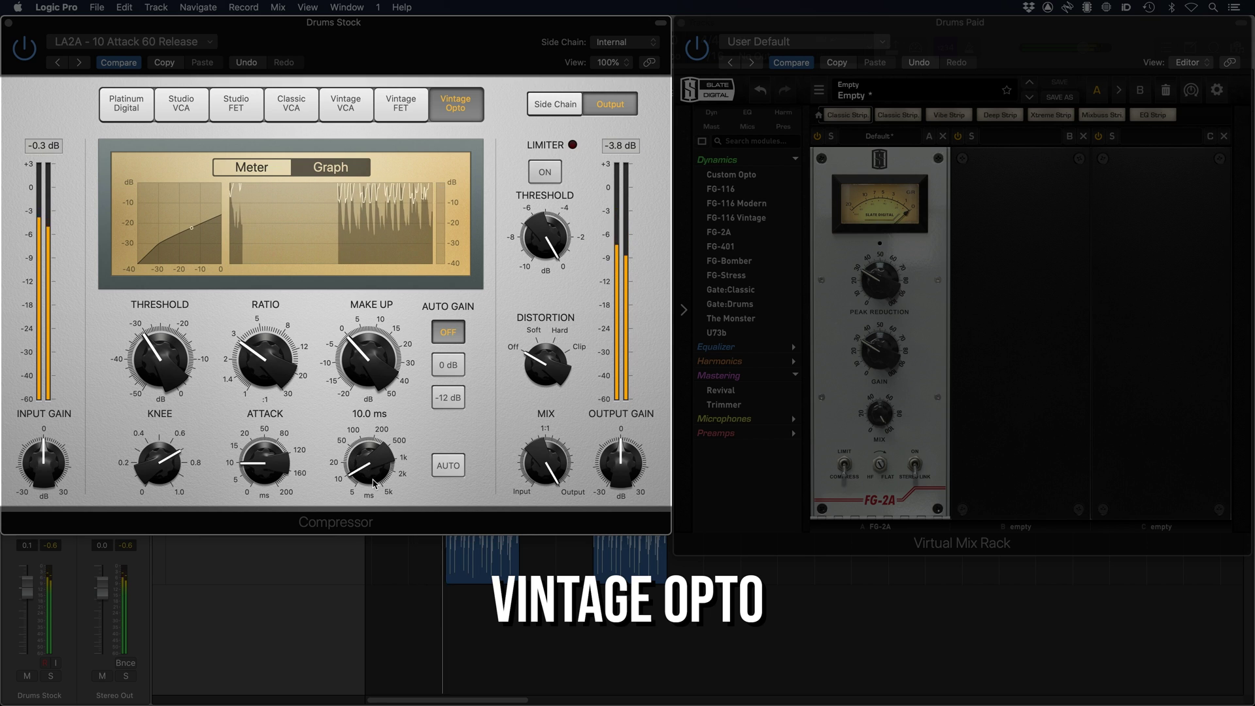